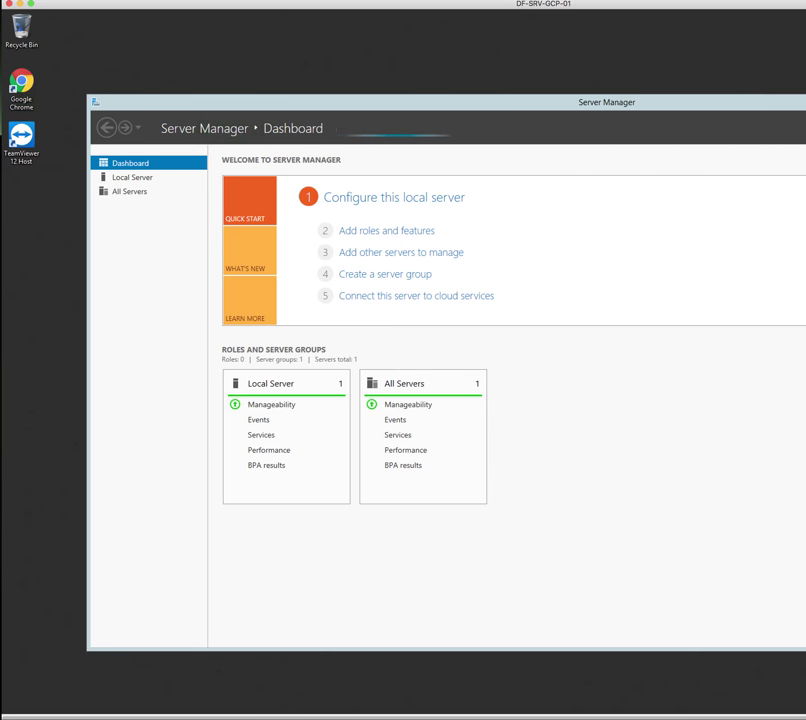
Narrow the Server Manager window and move it left so the dashboard fits on screen
{"action": "left_click_drag", "start_coordinate": [805, 91], "coordinate": [799, 90]}
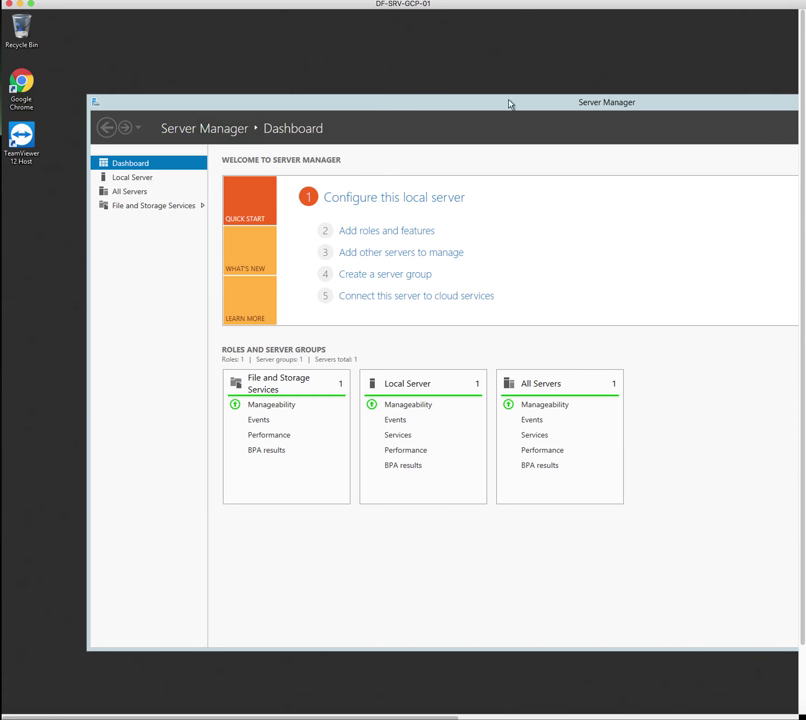
{"action": "left_click_drag", "start_coordinate": [524, 104], "coordinate": [217, 100]}
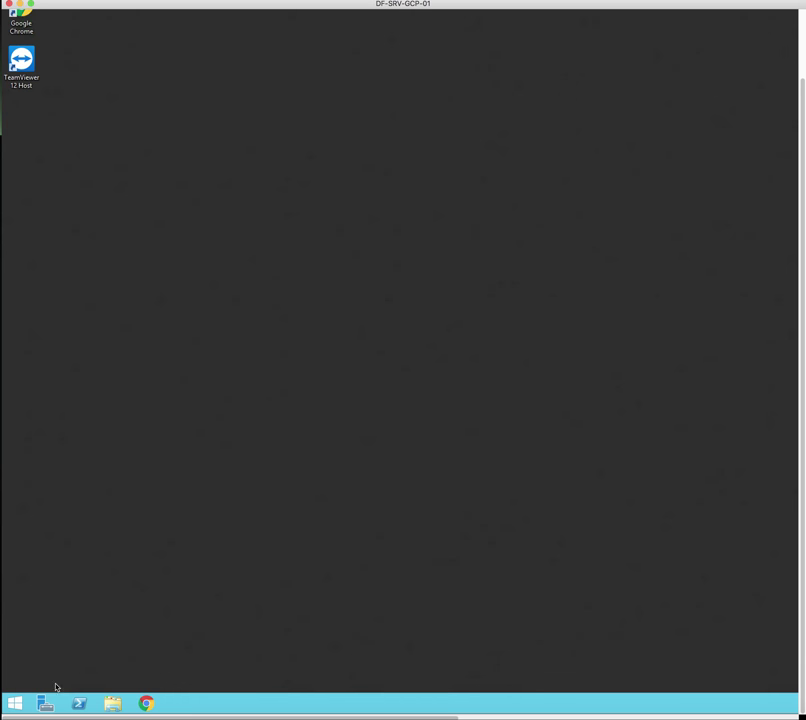
Delete the Testprint printer from Control Panel's Devices and Printers, confirming the removal
{"action": "left_click", "coordinate": [14, 708]}
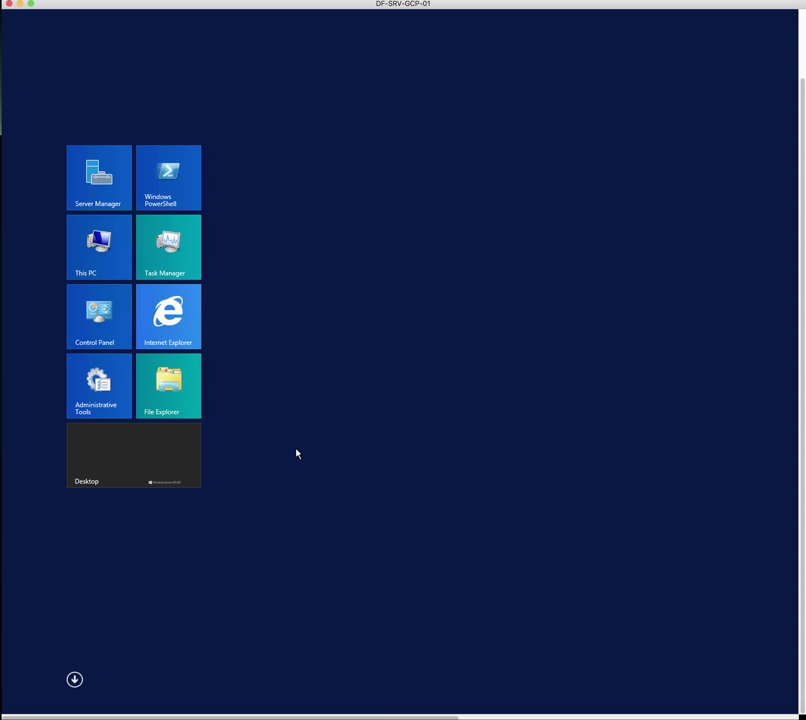
{"action": "left_click", "coordinate": [108, 334]}
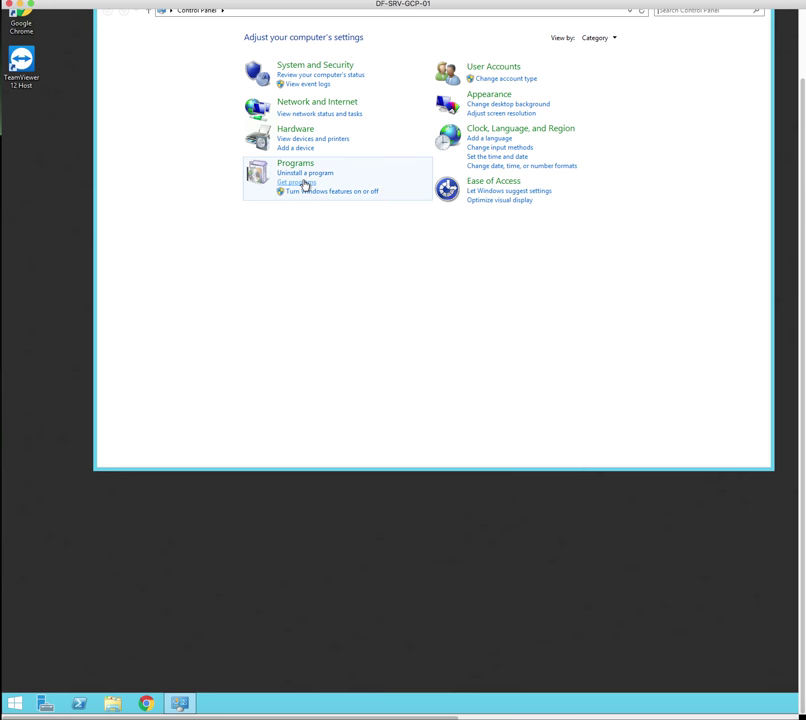
{"action": "left_click", "coordinate": [313, 141]}
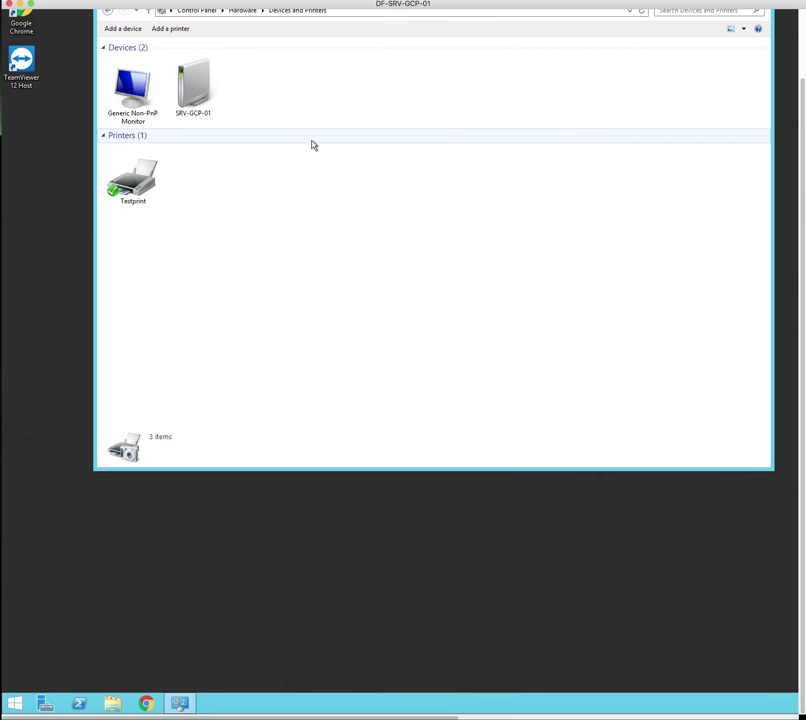
{"action": "right_click", "coordinate": [146, 194]}
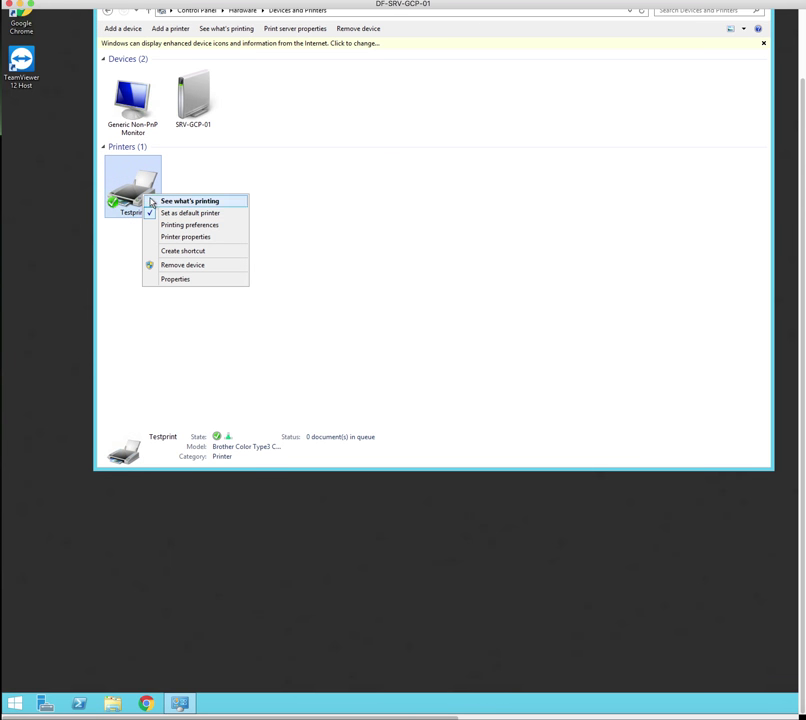
{"action": "left_click", "coordinate": [183, 266]}
{"action": "left_click", "coordinate": [737, 315]}
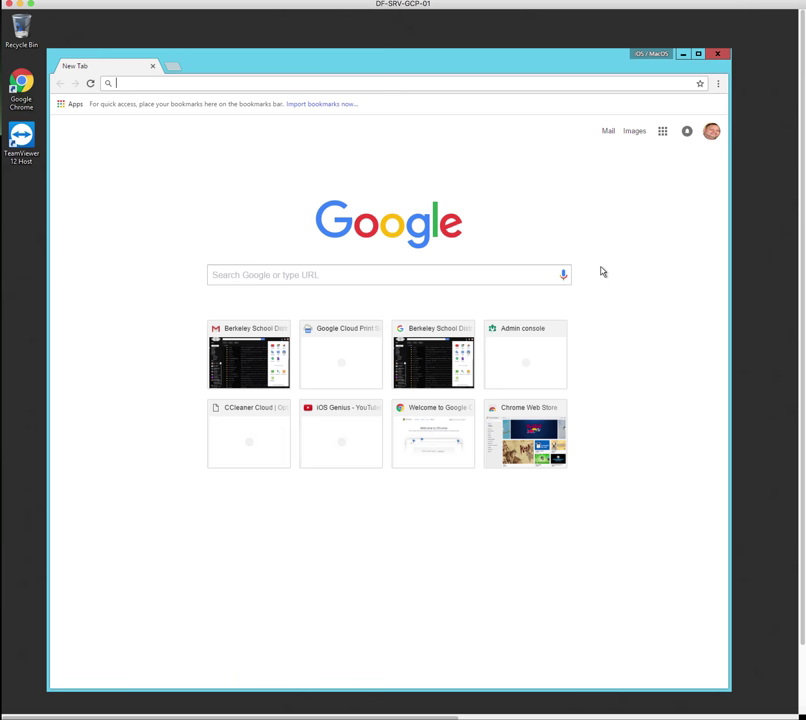
Open admin.google.com from the Google apps grid's More list
{"action": "left_click", "coordinate": [661, 133]}
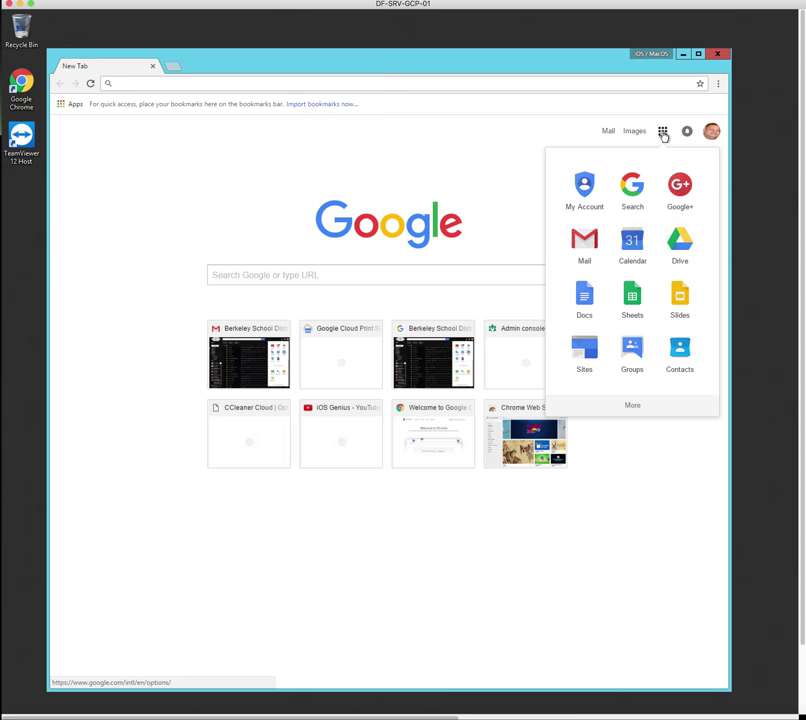
{"action": "left_click", "coordinate": [633, 408]}
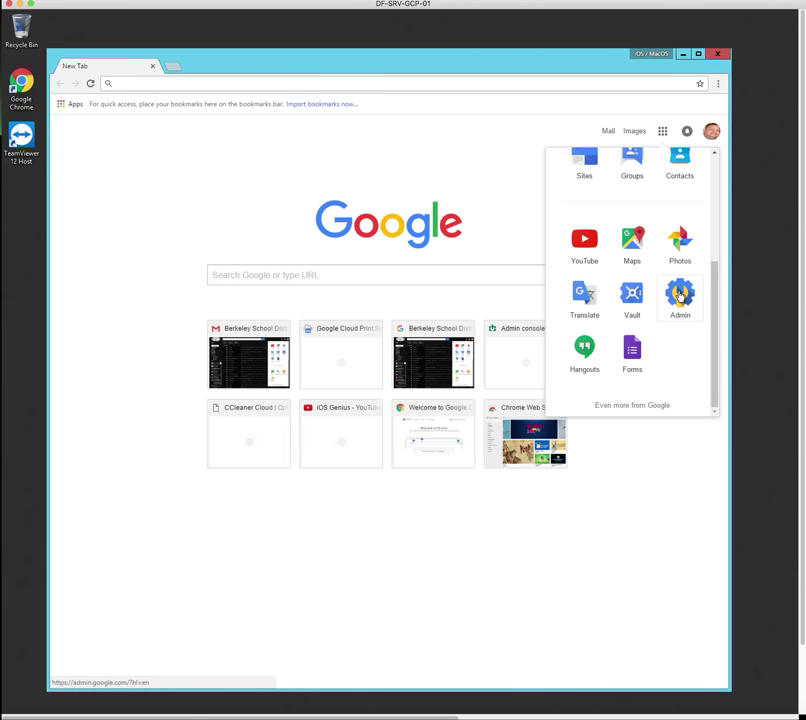
{"action": "left_click", "coordinate": [680, 295]}
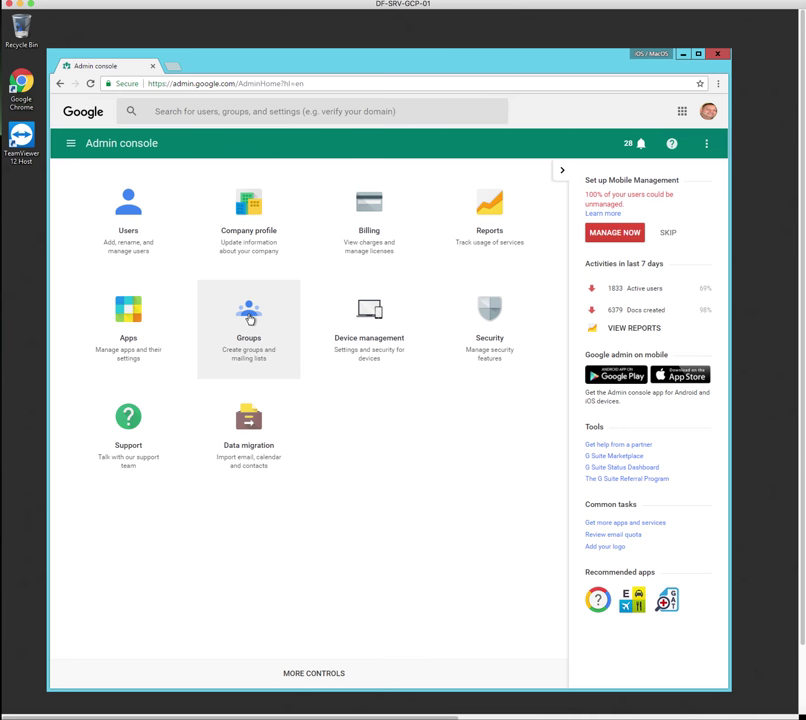
From the Groups page, create a new group with a name, description and Public access level
{"action": "left_click", "coordinate": [249, 316]}
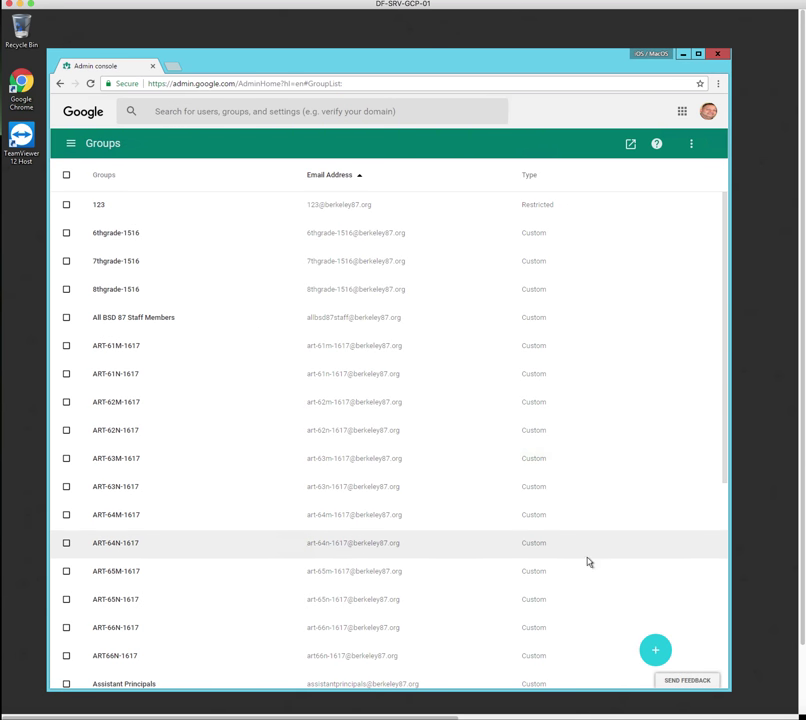
{"action": "left_click", "coordinate": [658, 655]}
{"action": "left_click", "coordinate": [258, 208]}
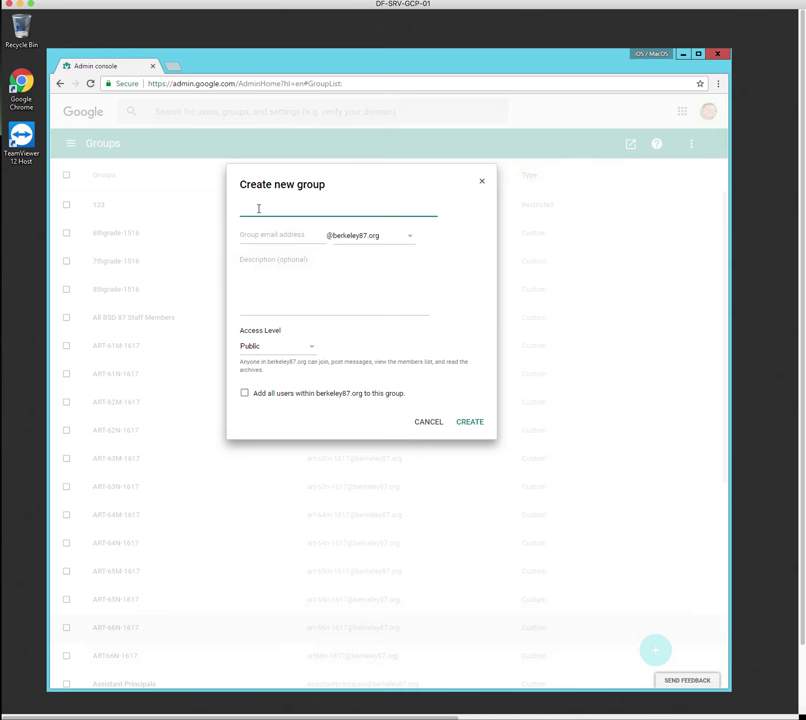
{"action": "left_click", "coordinate": [272, 282]}
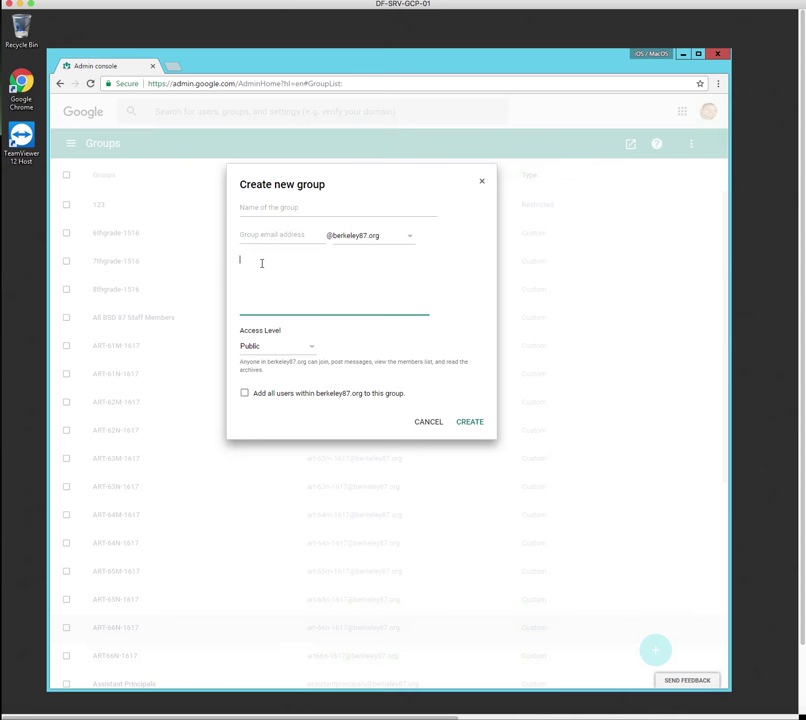
{"action": "left_click", "coordinate": [312, 349]}
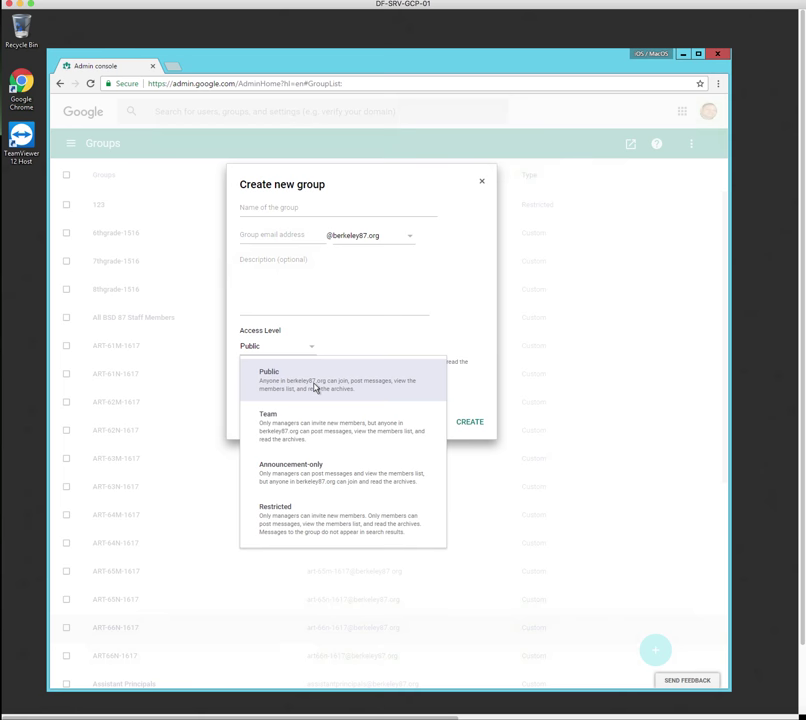
{"action": "left_click", "coordinate": [315, 387]}
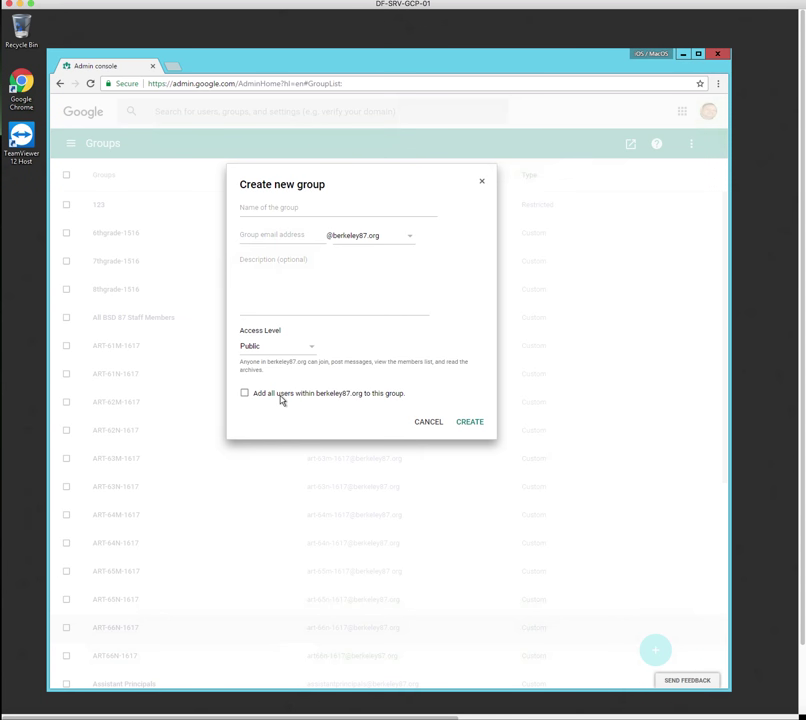
{"action": "left_click", "coordinate": [473, 424]}
Search 'staff', open the Staff-GCP group and go to Manage users to add members
{"action": "left_click", "coordinate": [427, 422]}
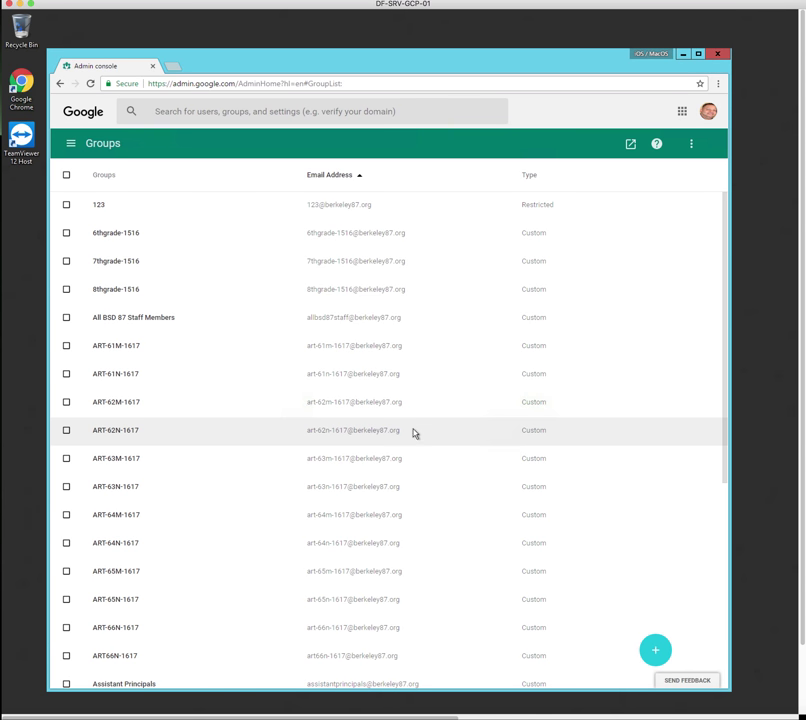
{"action": "left_click", "coordinate": [238, 113]}
{"action": "type", "text": "sta"}
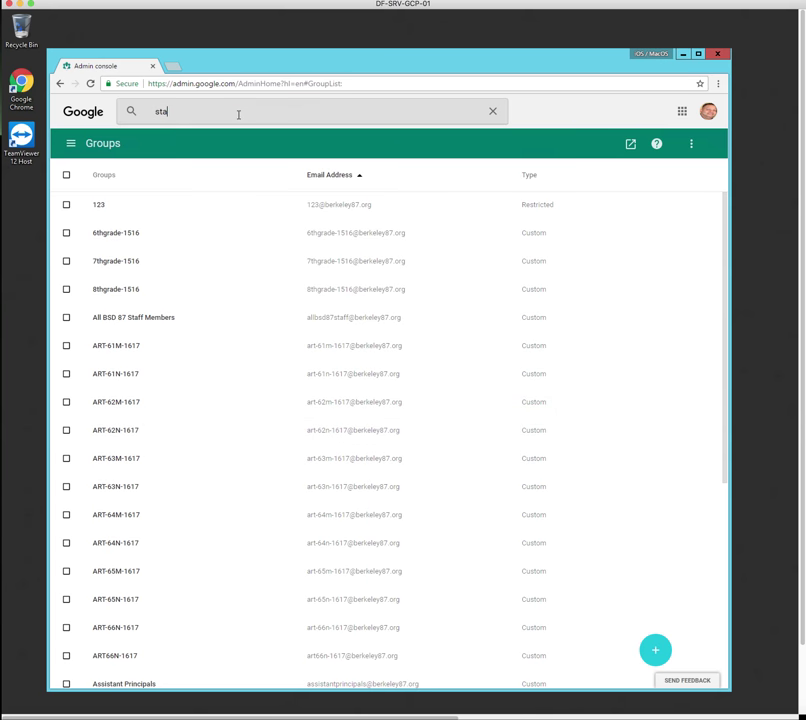
{"action": "type", "text": "ff"}
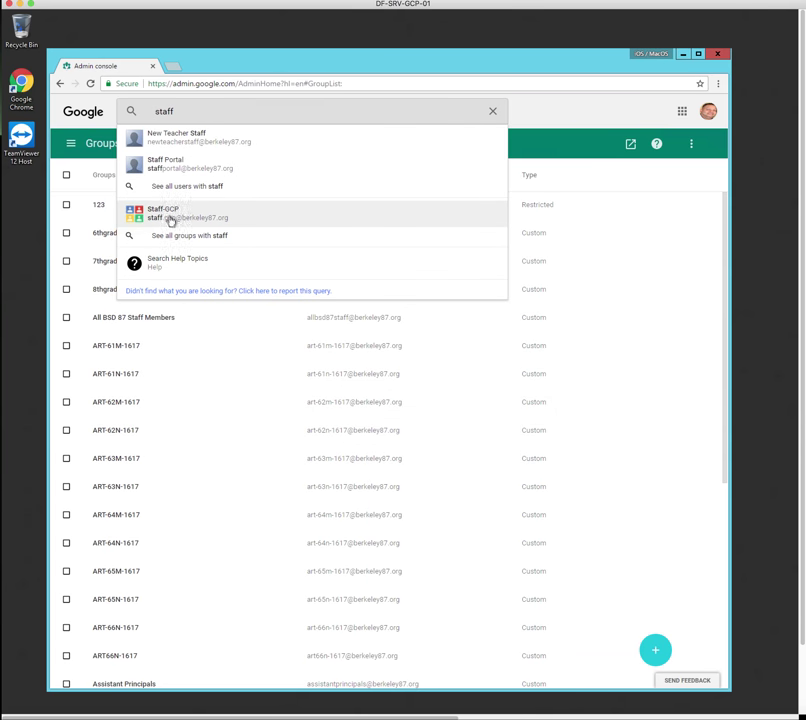
{"action": "left_click", "coordinate": [170, 221]}
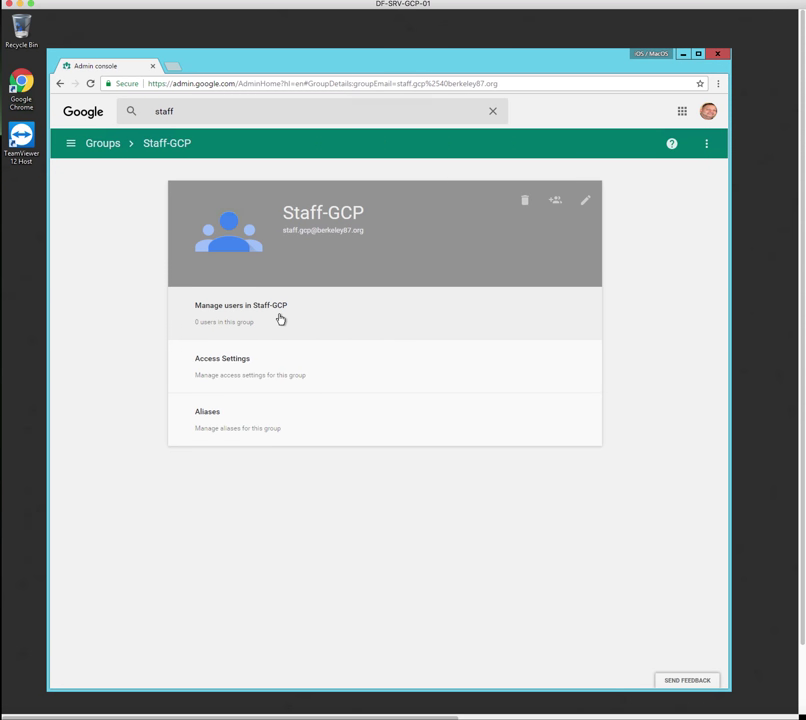
{"action": "left_click", "coordinate": [281, 319]}
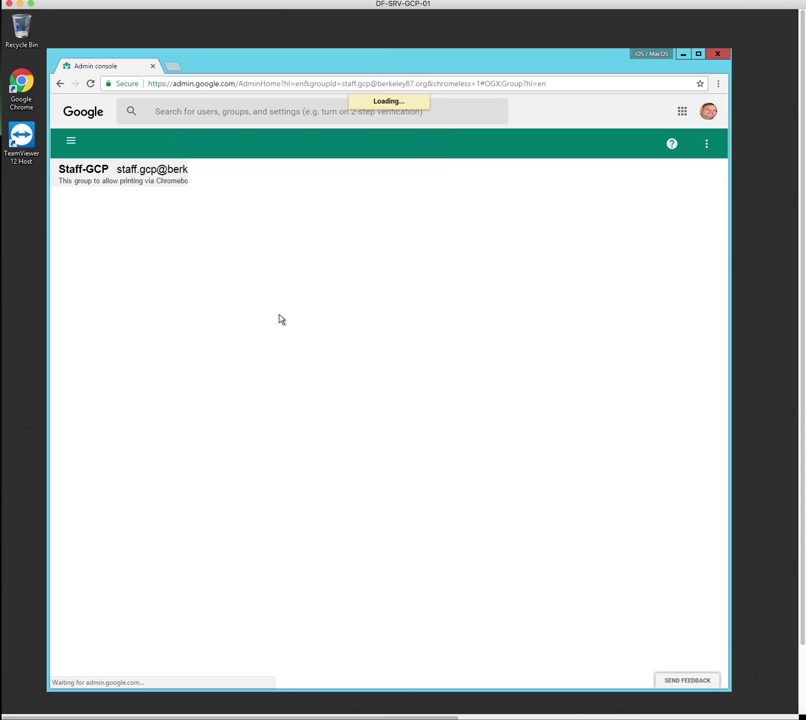
{"action": "left_click", "coordinate": [128, 254]}
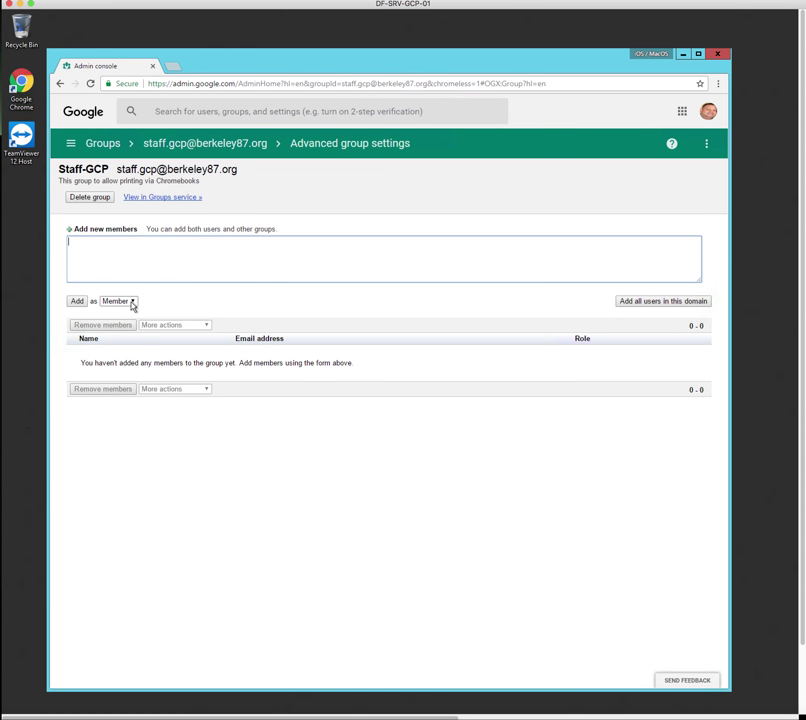
Add a user's account address to Staff-GCP as a member with the Owner role
{"action": "left_click", "coordinate": [132, 302]}
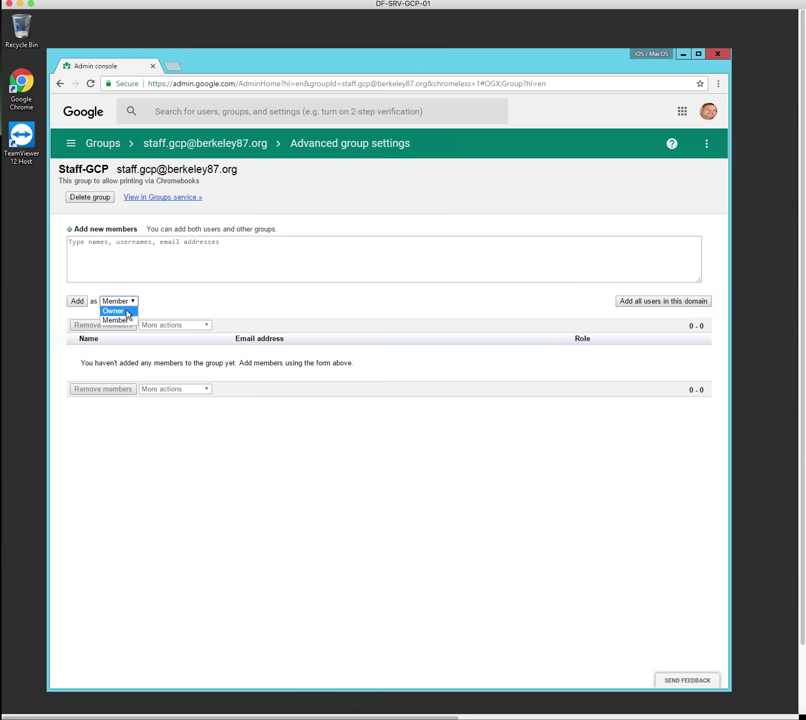
{"action": "left_click", "coordinate": [126, 320]}
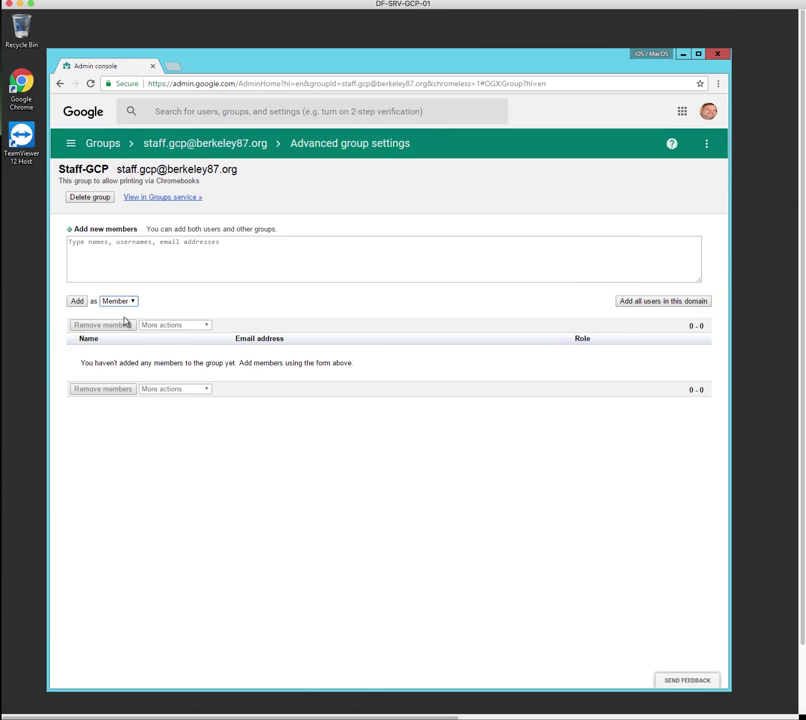
{"action": "left_click", "coordinate": [162, 253]}
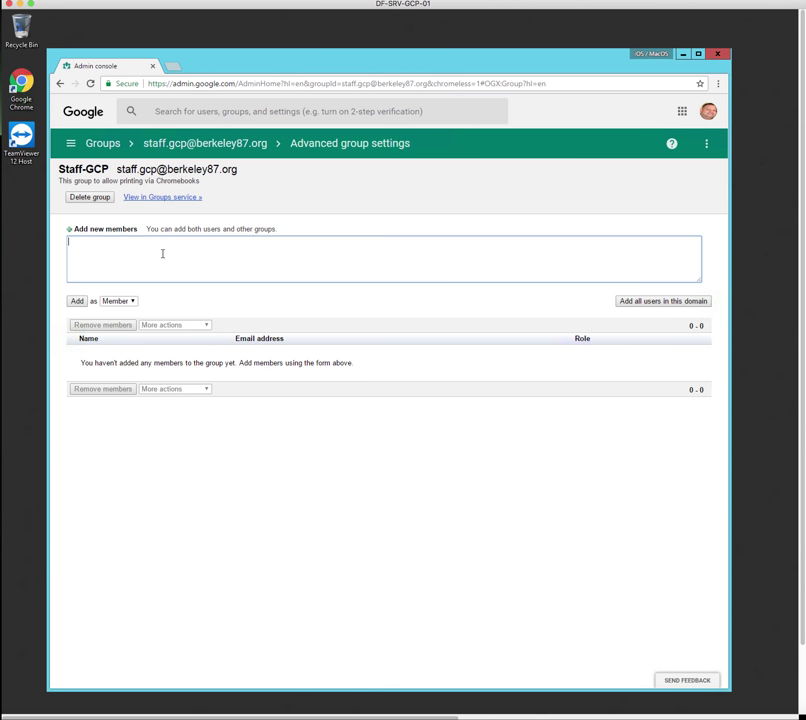
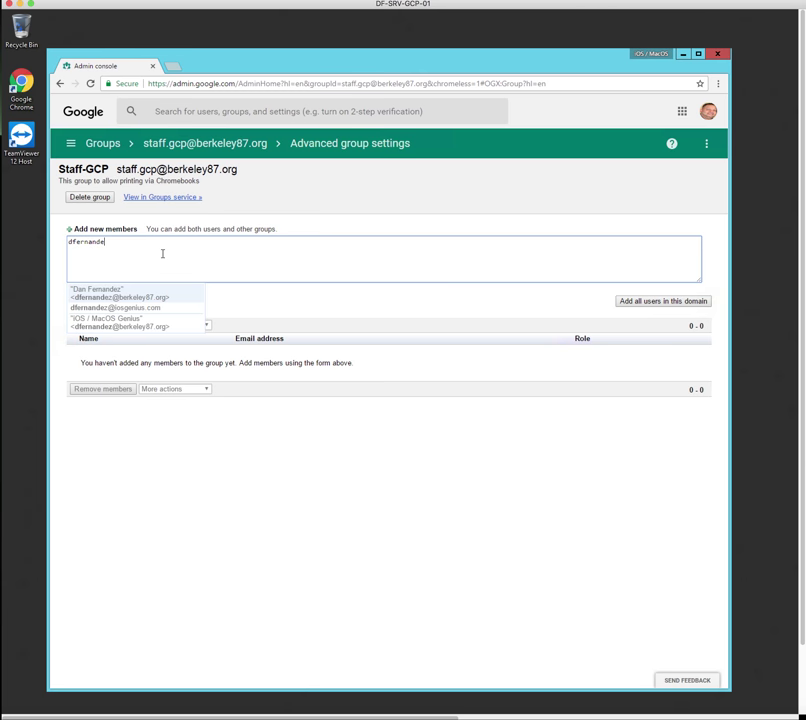
{"action": "key", "text": "Return"}
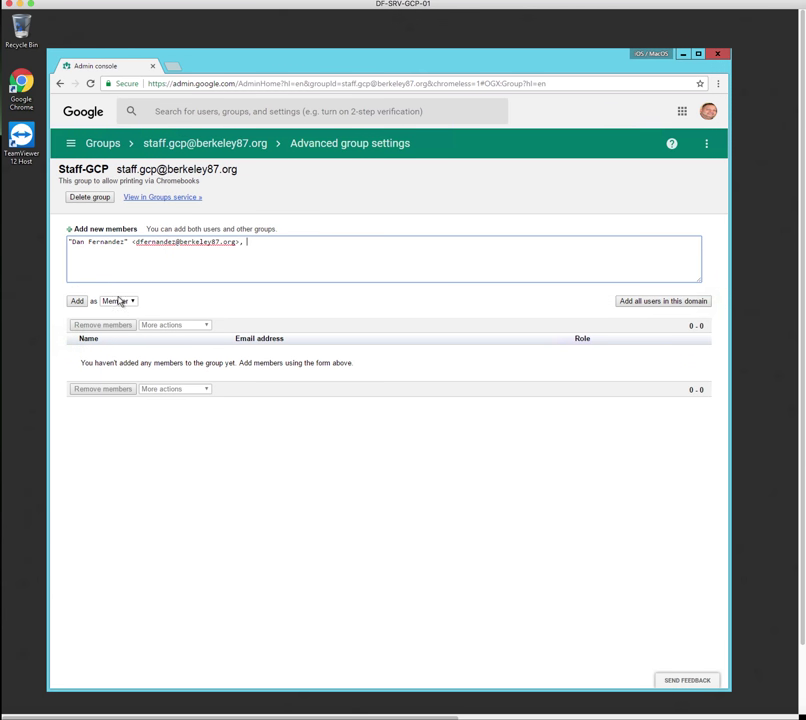
{"action": "left_click", "coordinate": [129, 302]}
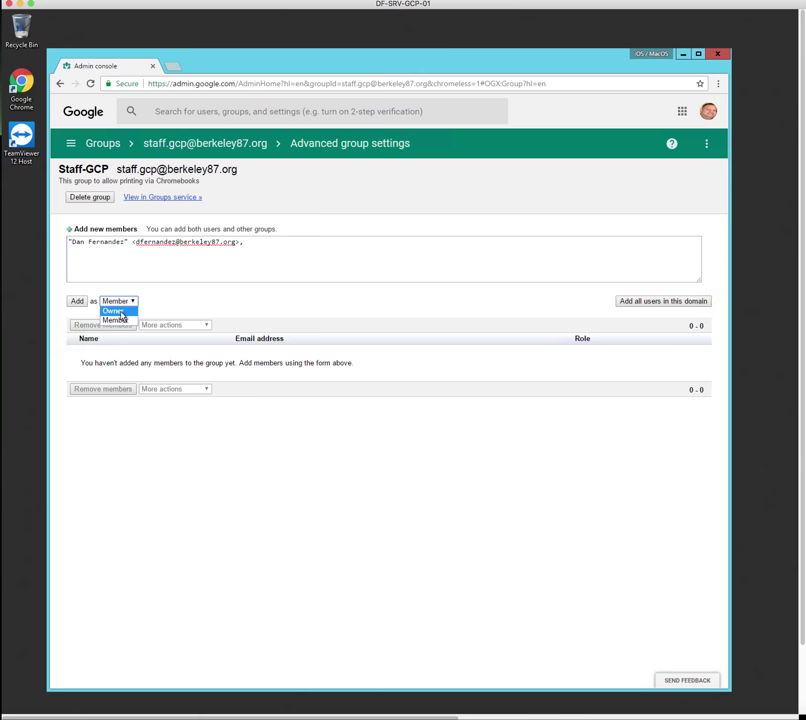
{"action": "left_click", "coordinate": [113, 311]}
{"action": "left_click", "coordinate": [77, 302]}
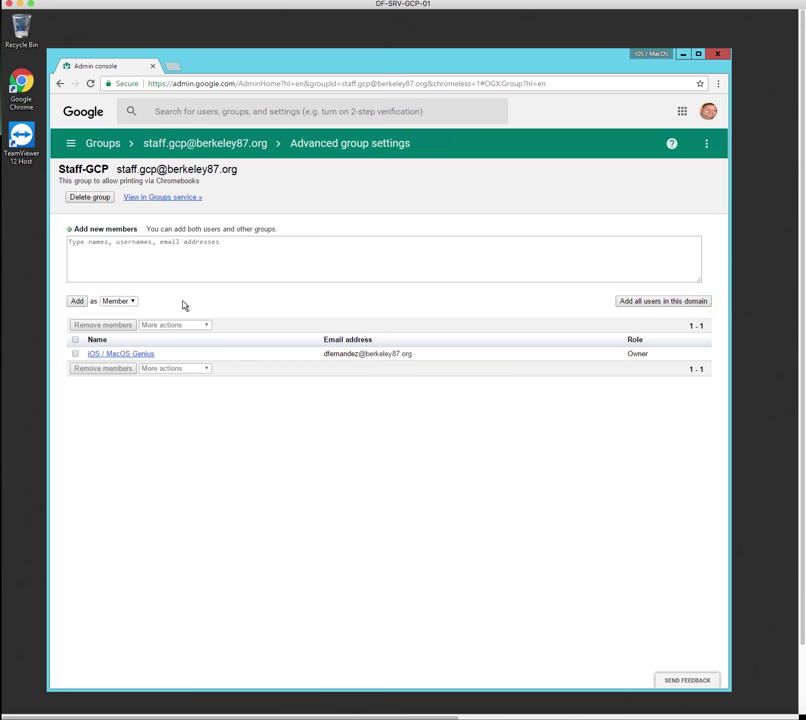
Prepare another member entry with the Owner role, then select the page address
{"action": "left_click", "coordinate": [230, 252]}
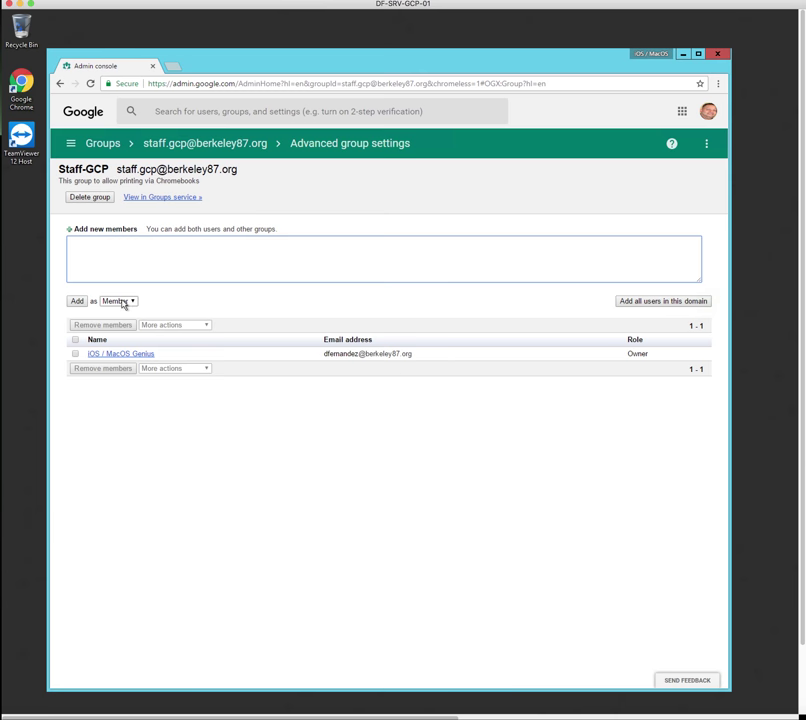
{"action": "left_click", "coordinate": [123, 301]}
{"action": "left_click", "coordinate": [121, 311]}
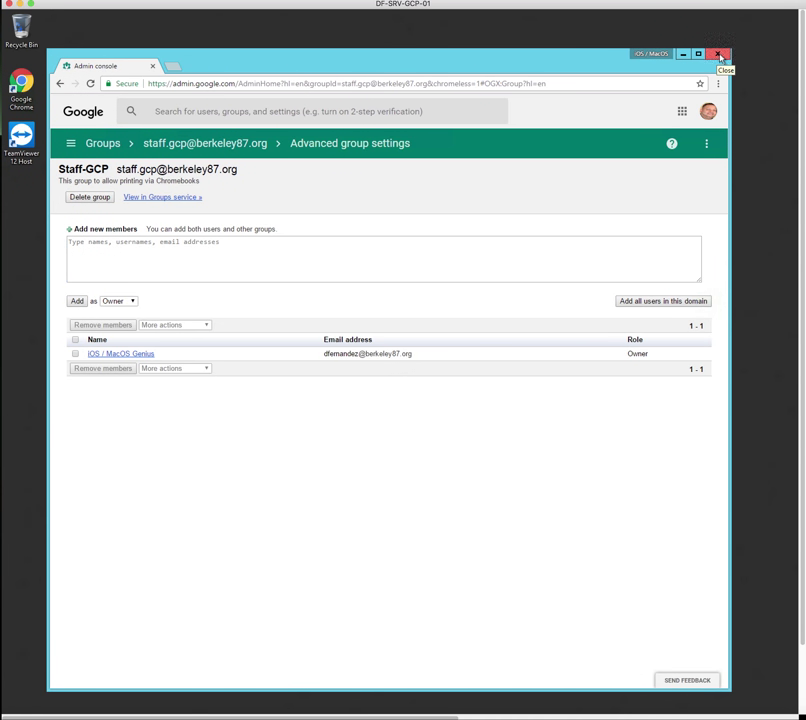
{"action": "left_click", "coordinate": [157, 84]}
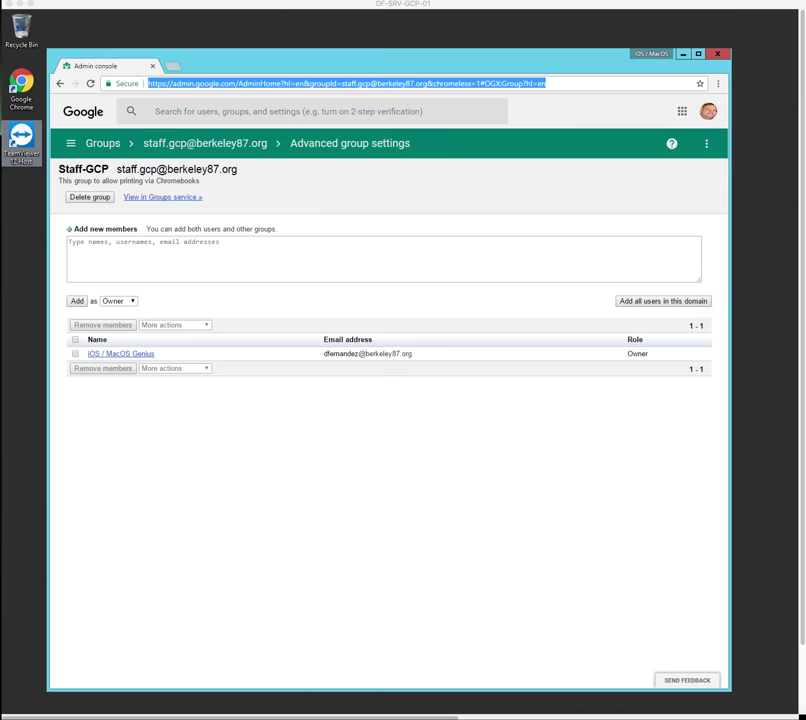
Load tools.google.com/dlpage/cloudprintservice in Chrome via Paste and go, then open the Start screen
{"action": "left_click", "coordinate": [211, 83]}
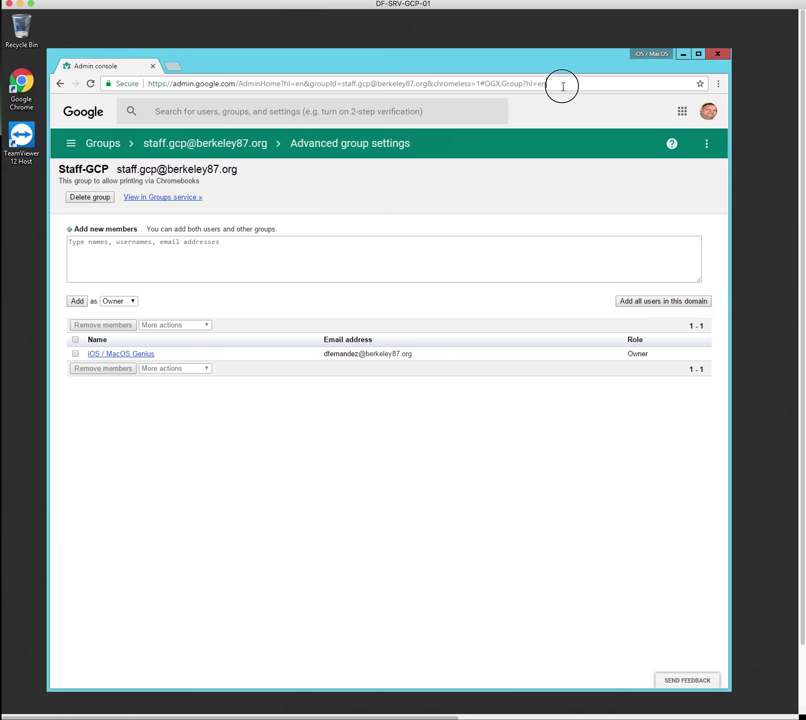
{"action": "left_click_drag", "start_coordinate": [563, 86], "coordinate": [120, 88]}
{"action": "right_click", "coordinate": [212, 86]}
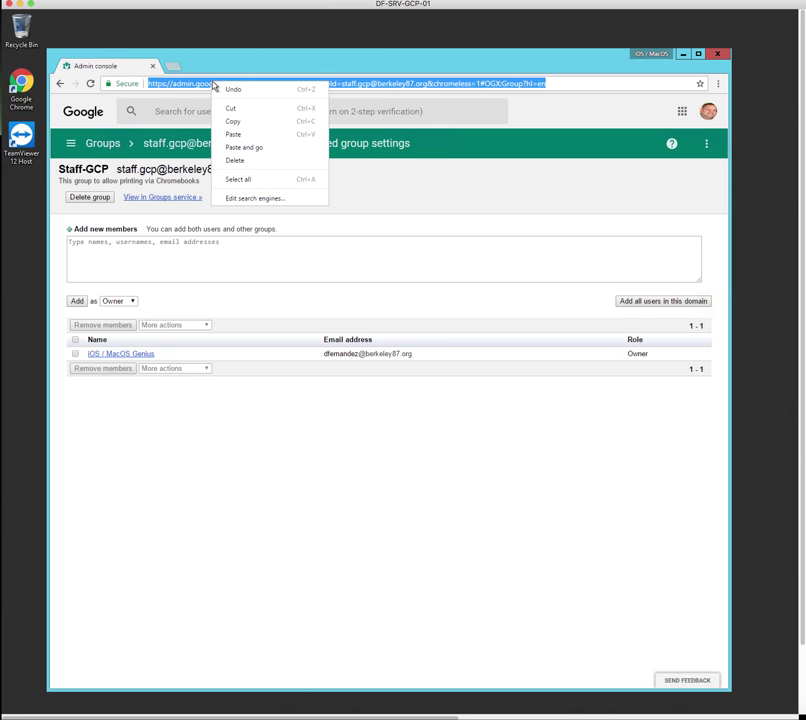
{"action": "left_click", "coordinate": [246, 150]}
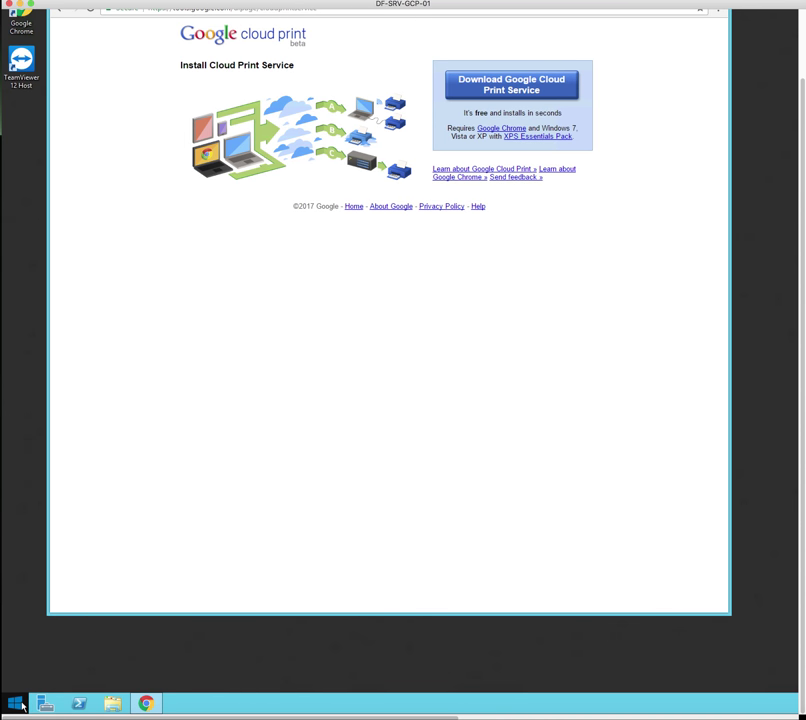
{"action": "left_click", "coordinate": [15, 704]}
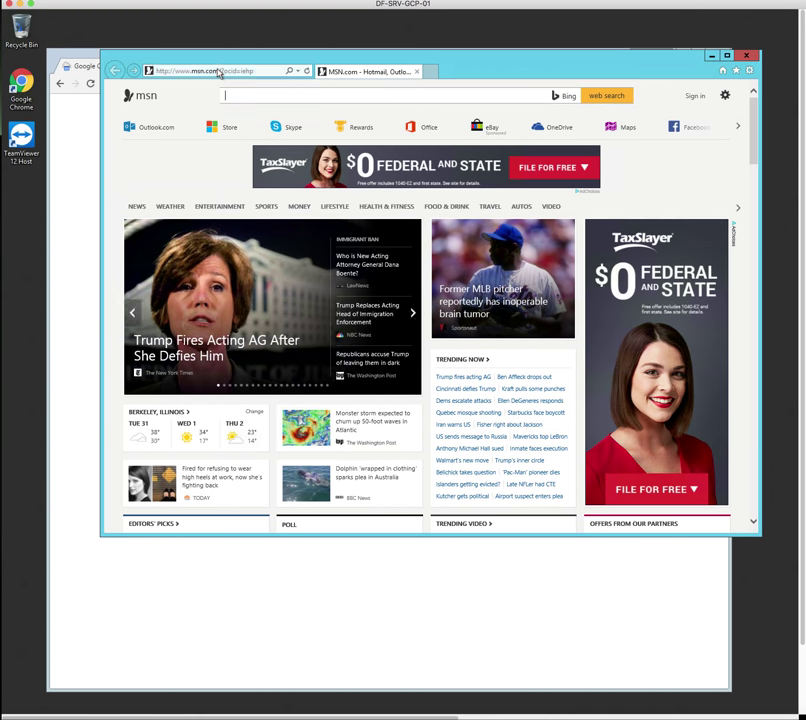
Load the Cloud Print install URL in Internet Explorer, see 'browser not supported', and close IE
{"action": "left_click", "coordinate": [214, 72]}
{"action": "right_click", "coordinate": [214, 72]}
{"action": "left_click", "coordinate": [246, 113]}
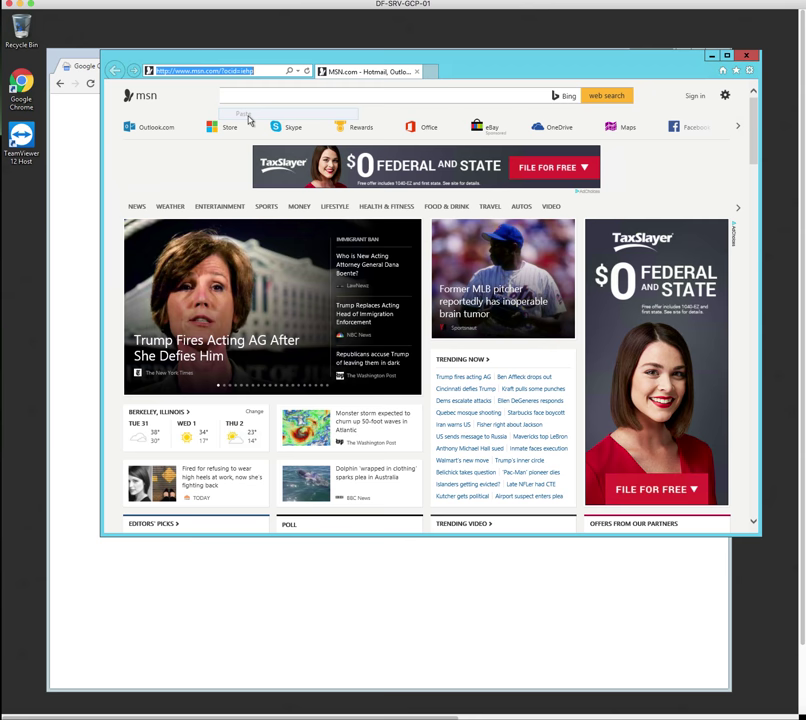
{"action": "left_click", "coordinate": [307, 71]}
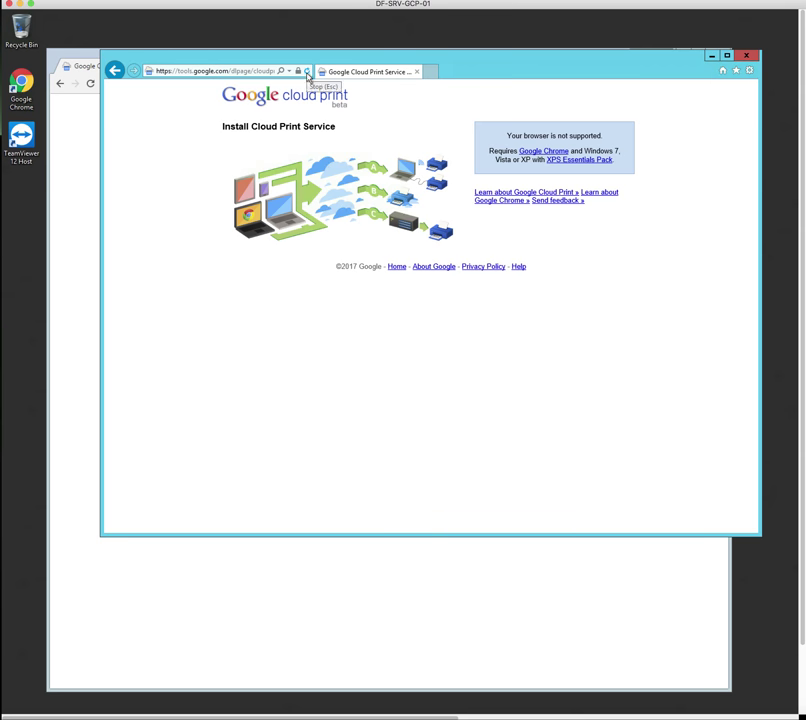
{"action": "left_click_drag", "start_coordinate": [509, 134], "coordinate": [608, 139]}
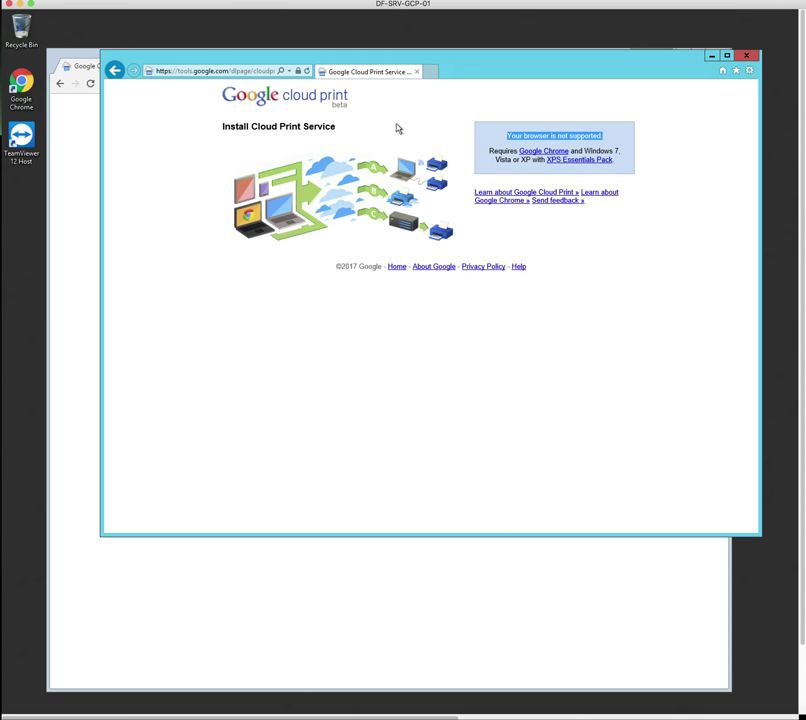
{"action": "left_click", "coordinate": [751, 59]}
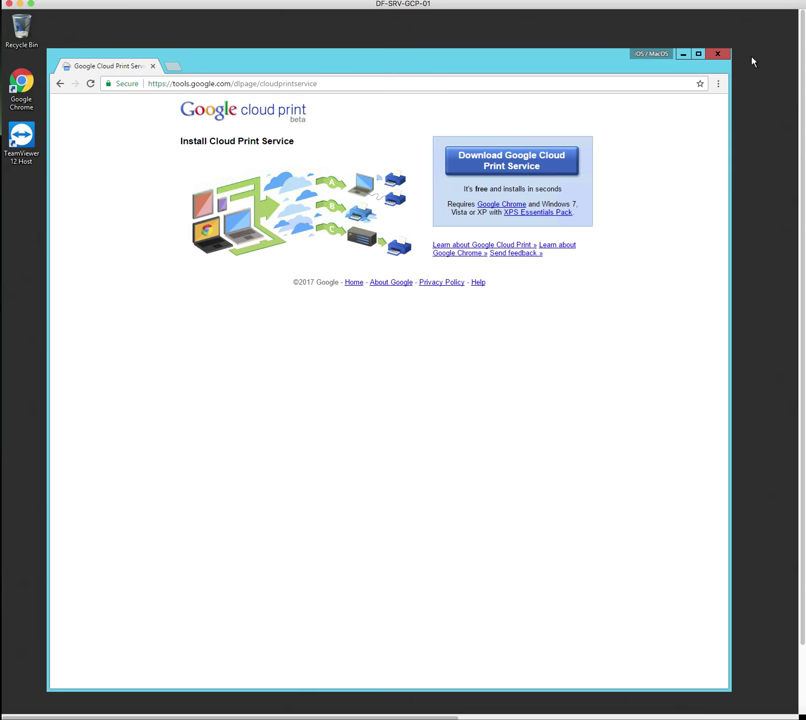
{"action": "left_click", "coordinate": [321, 85]}
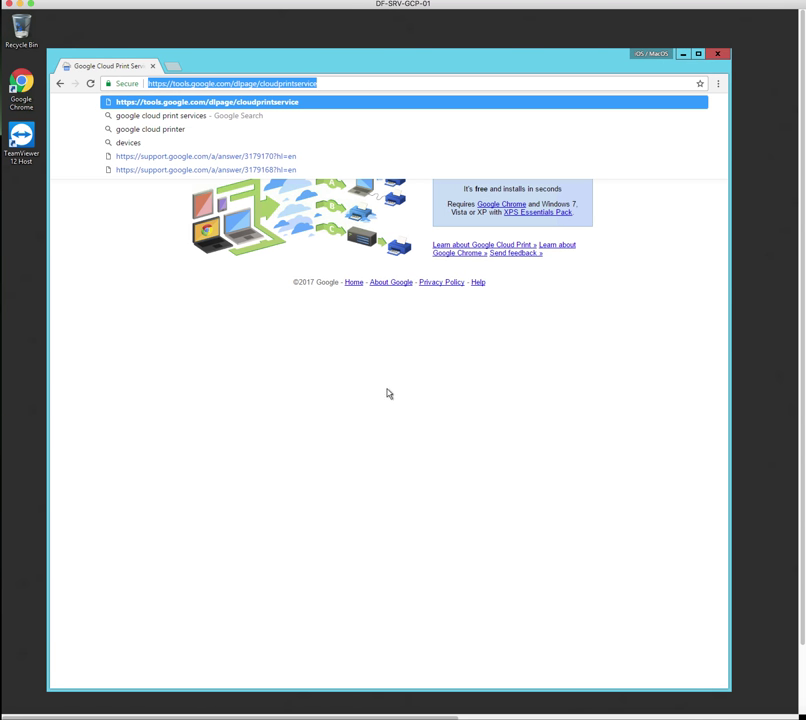
Download Google Cloud Print Service, accept the terms, and run the installer .exe to completion
{"action": "left_click", "coordinate": [531, 272]}
{"action": "left_click", "coordinate": [510, 168]}
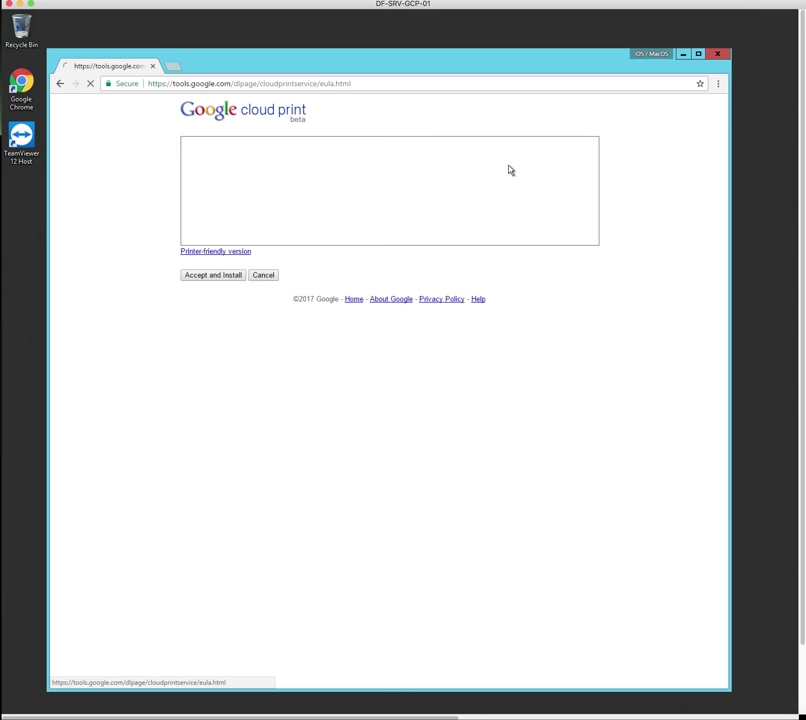
{"action": "left_click", "coordinate": [208, 276]}
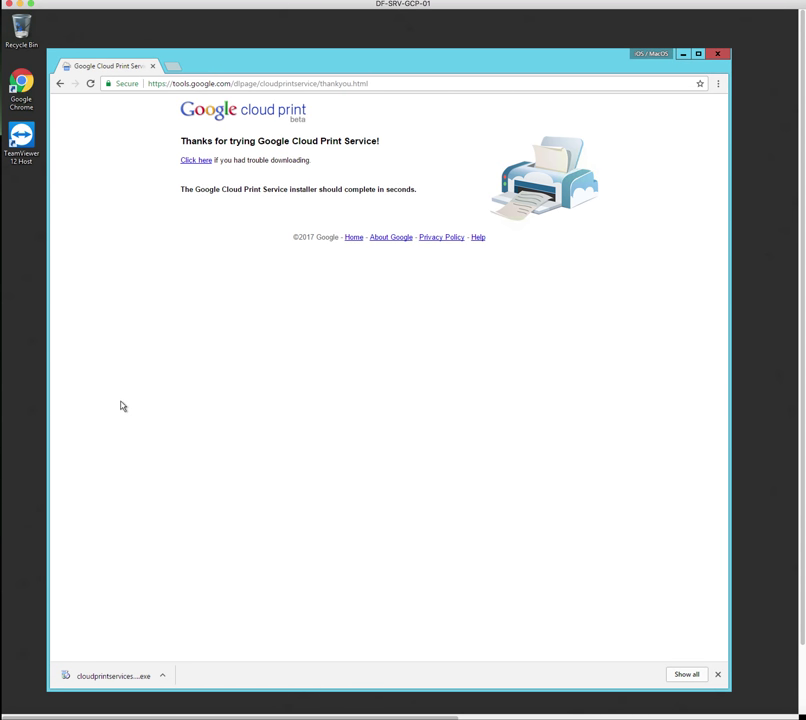
{"action": "left_click", "coordinate": [137, 677]}
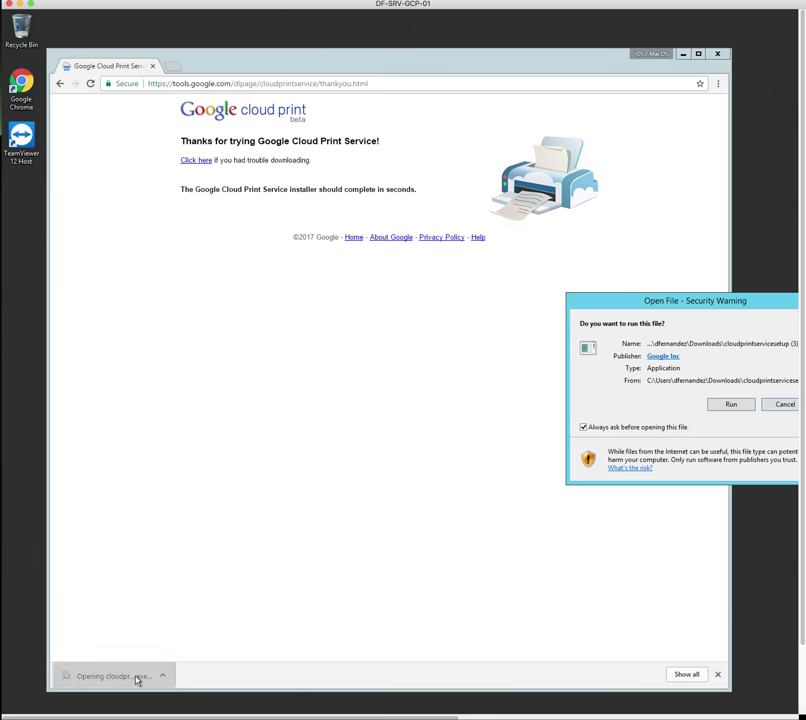
{"action": "left_click", "coordinate": [735, 405]}
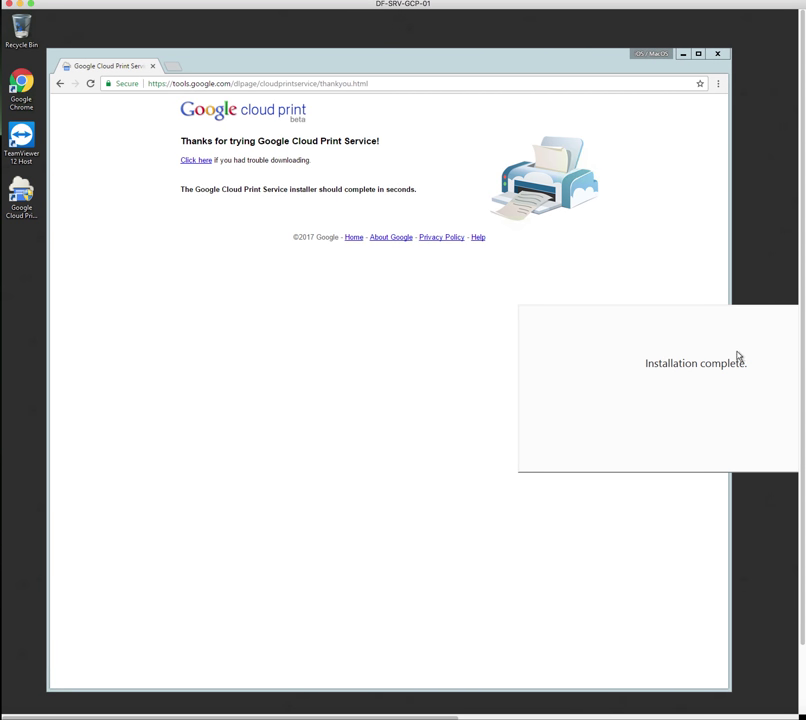
{"action": "scroll", "coordinate": [738, 358], "scroll_direction": "right", "scroll_amount": 5}
Close the finished installer and open Google Cloud Print Service options from the desktop icon
{"action": "left_click", "coordinate": [521, 455]}
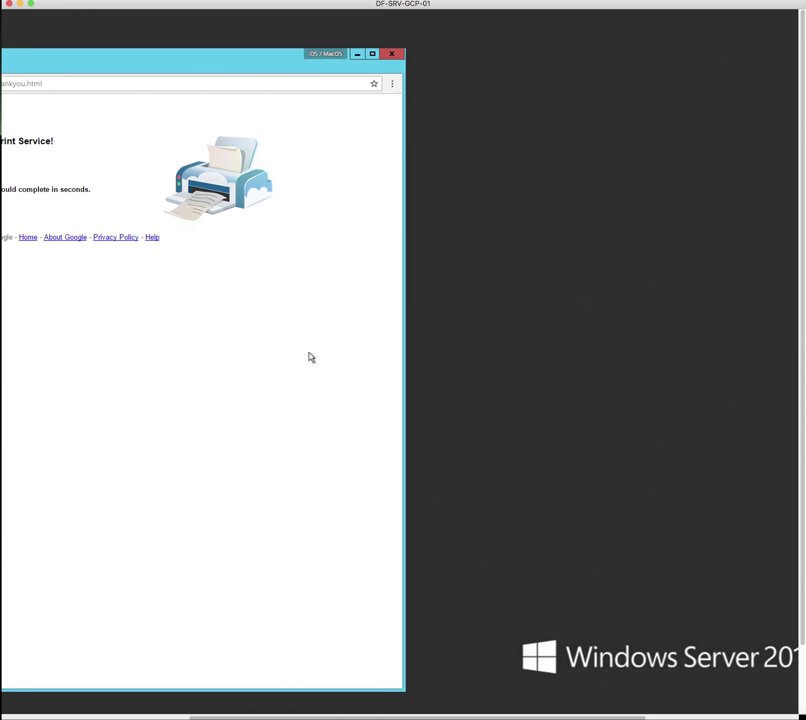
{"action": "scroll", "coordinate": [499, 266], "scroll_direction": "left", "scroll_amount": 5}
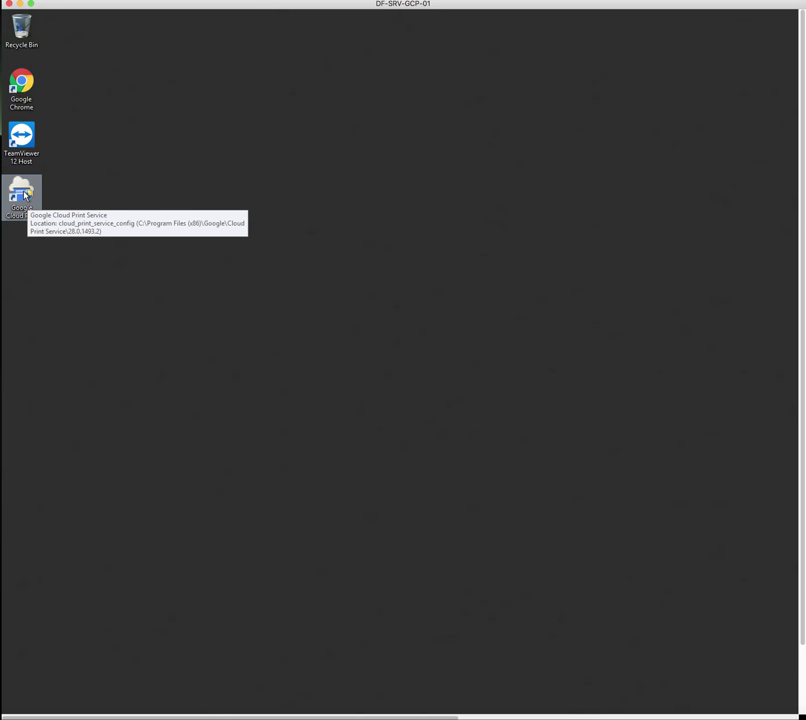
{"action": "double_click", "coordinate": [22, 193]}
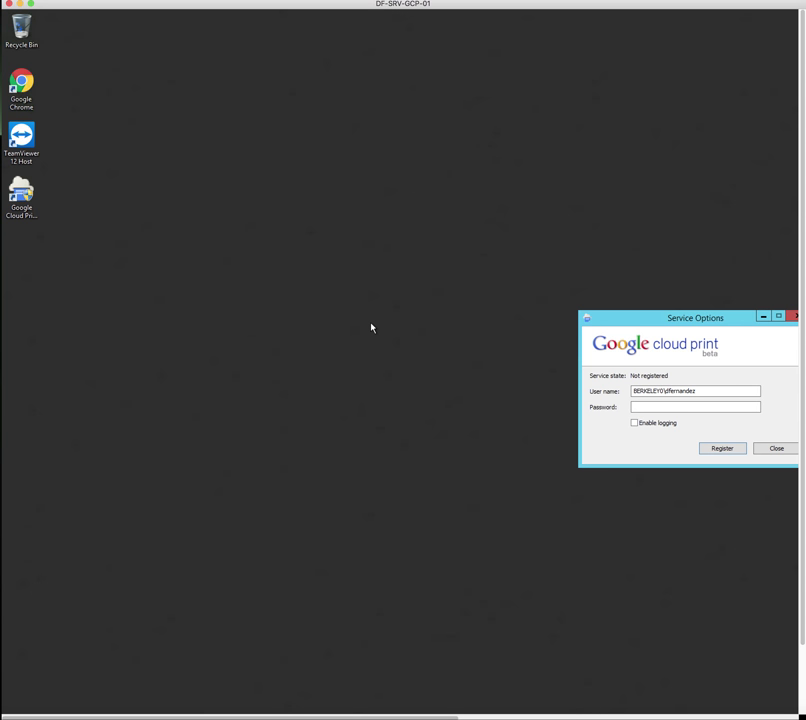
{"action": "scroll", "coordinate": [673, 371], "scroll_direction": "right", "scroll_amount": 5}
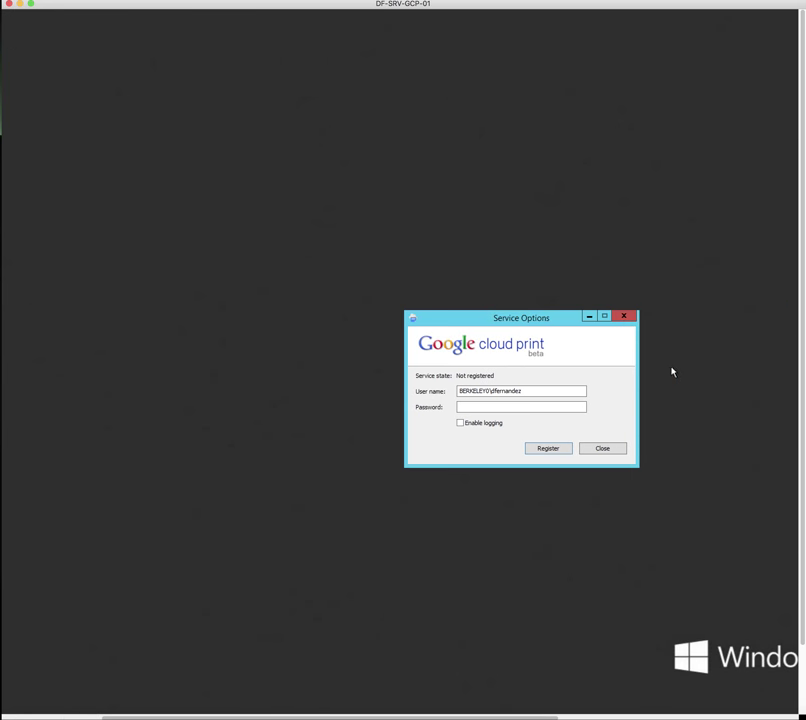
{"action": "left_click_drag", "start_coordinate": [459, 391], "coordinate": [520, 391]}
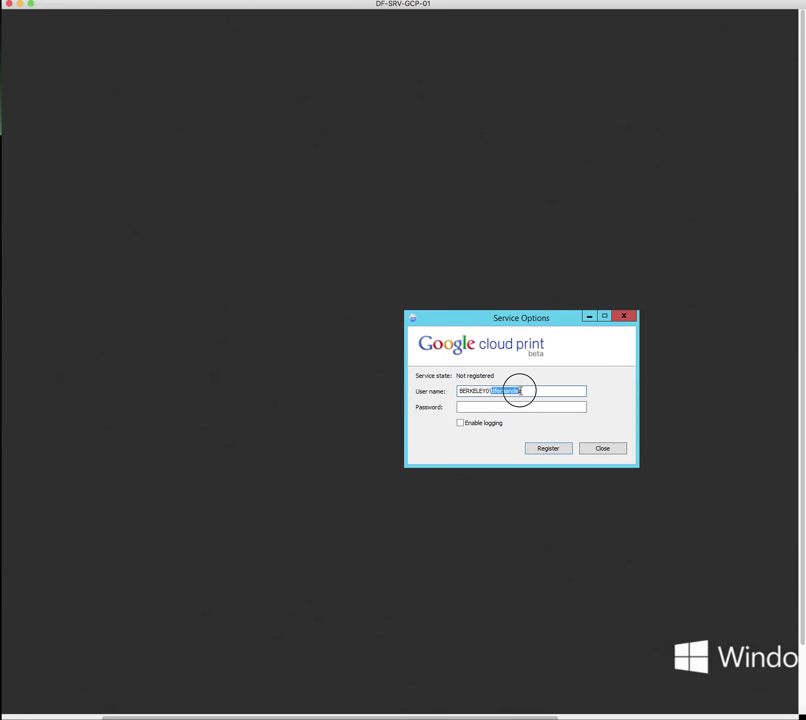
Enter the account password and try registering the service
{"action": "left_click", "coordinate": [468, 408]}
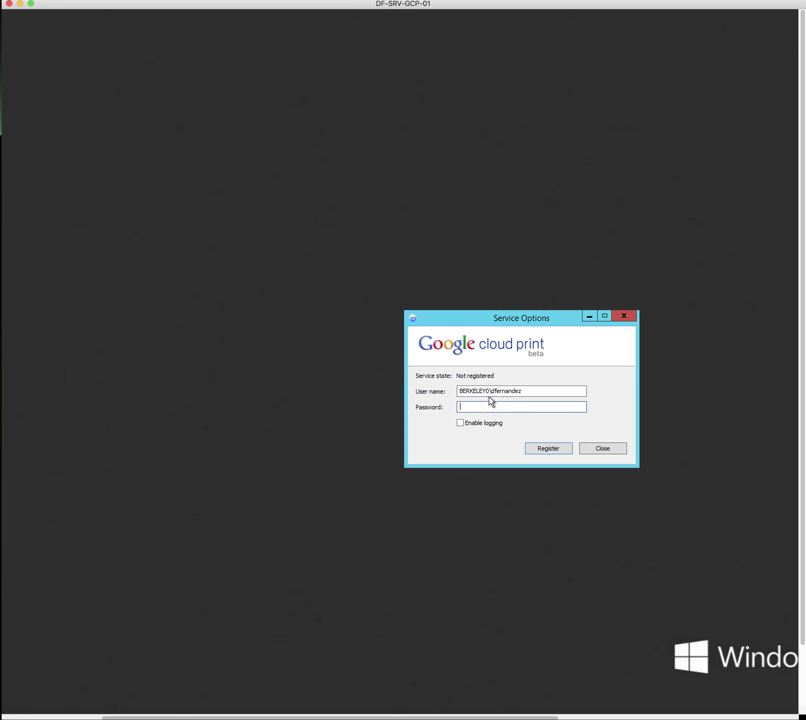
{"action": "left_click_drag", "start_coordinate": [491, 391], "coordinate": [452, 391]}
{"action": "left_click", "coordinate": [480, 408]}
{"action": "type", "text": "•••••••"}
{"action": "left_click", "coordinate": [550, 450]}
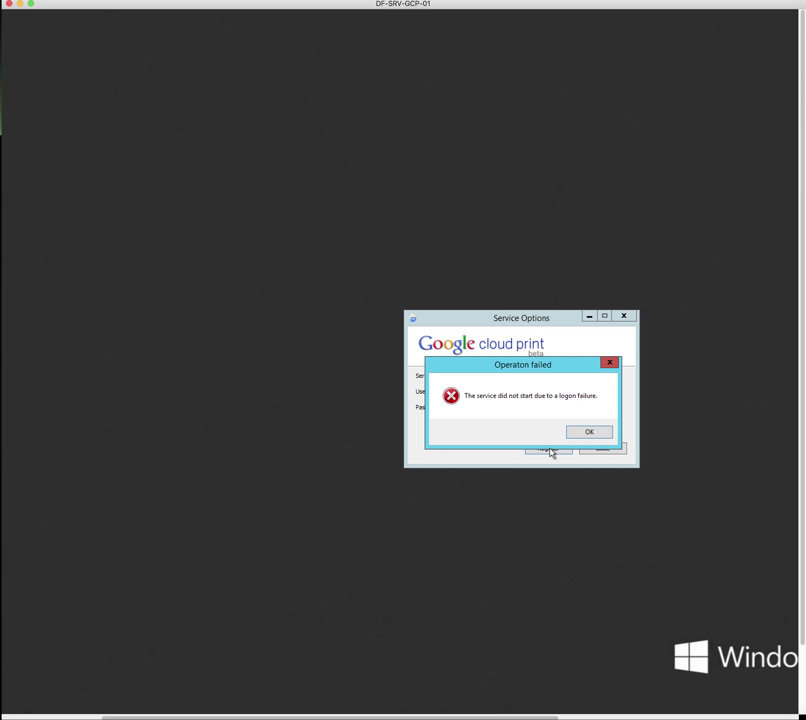
Dismiss the logon failure error and retype the account password
{"action": "left_click", "coordinate": [591, 435]}
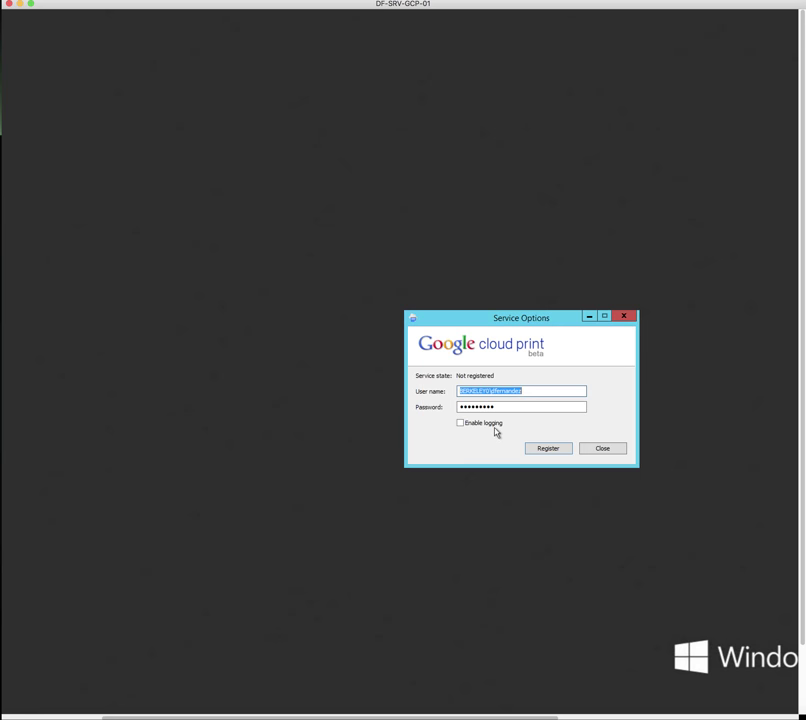
{"action": "left_click", "coordinate": [500, 407]}
{"action": "left_click_drag", "start_coordinate": [500, 407], "coordinate": [422, 404]}
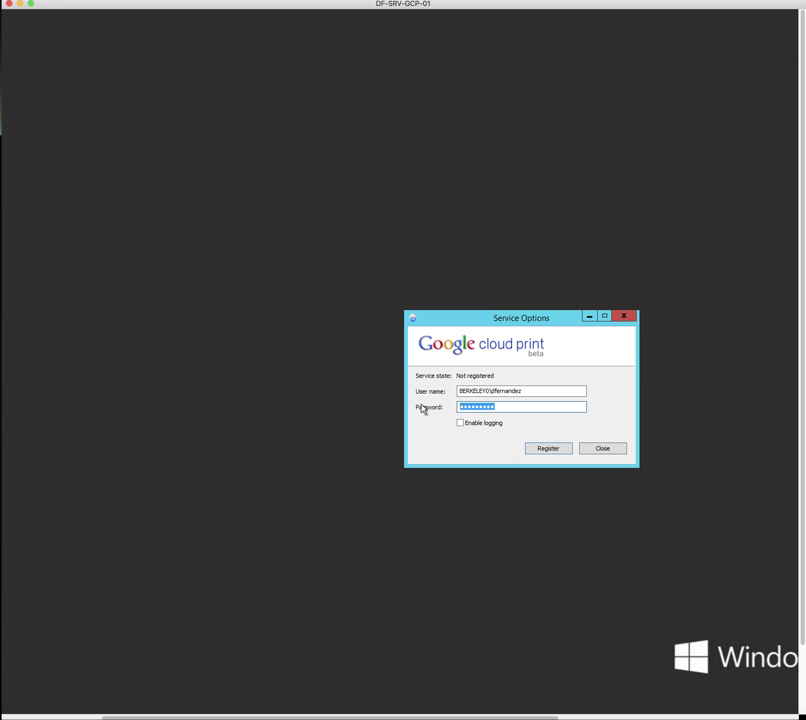
{"action": "type", "text": "••••••••••"}
Register the service by signing in with the administrator's Google account, declining to save the password
{"action": "left_click", "coordinate": [552, 448]}
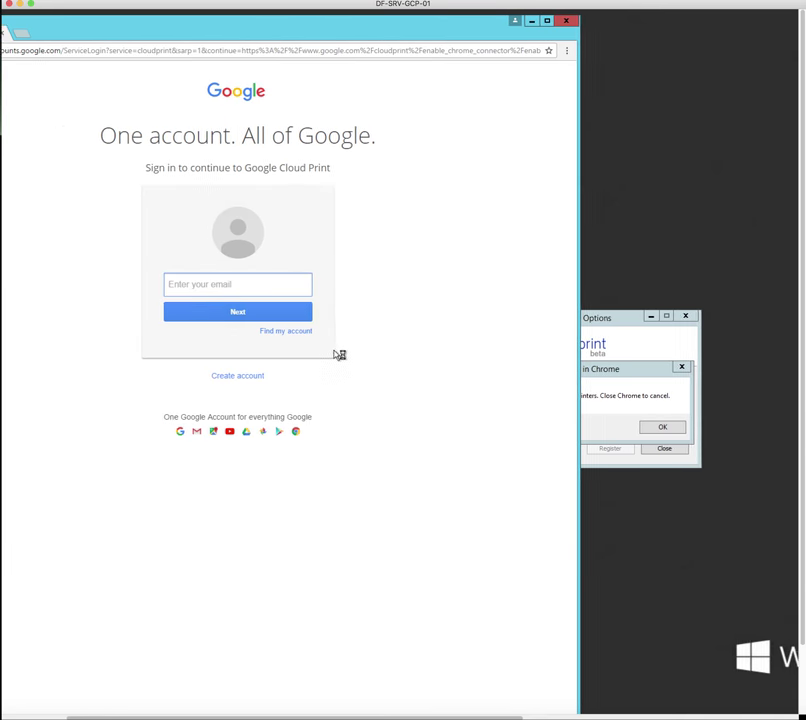
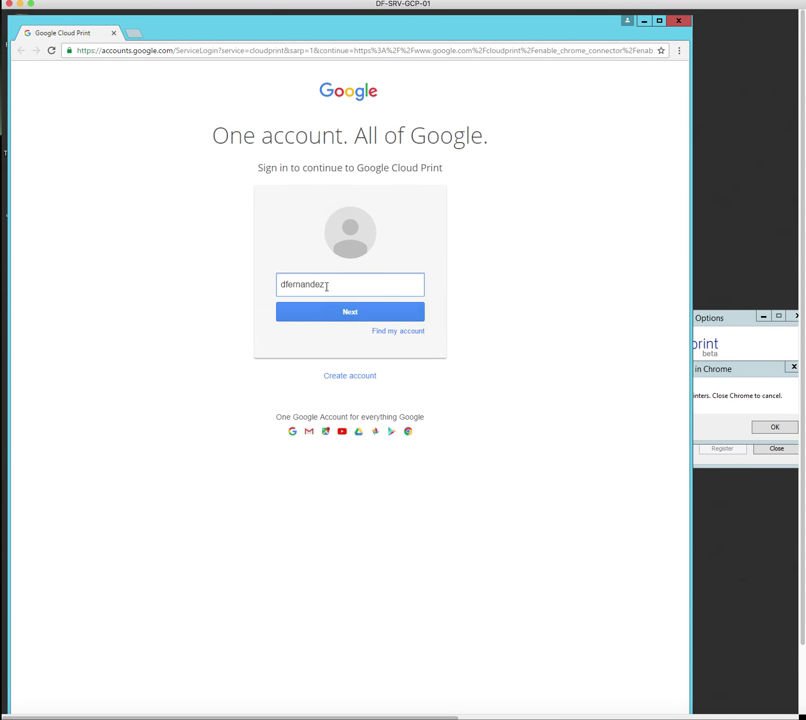
{"action": "key", "text": "Return"}
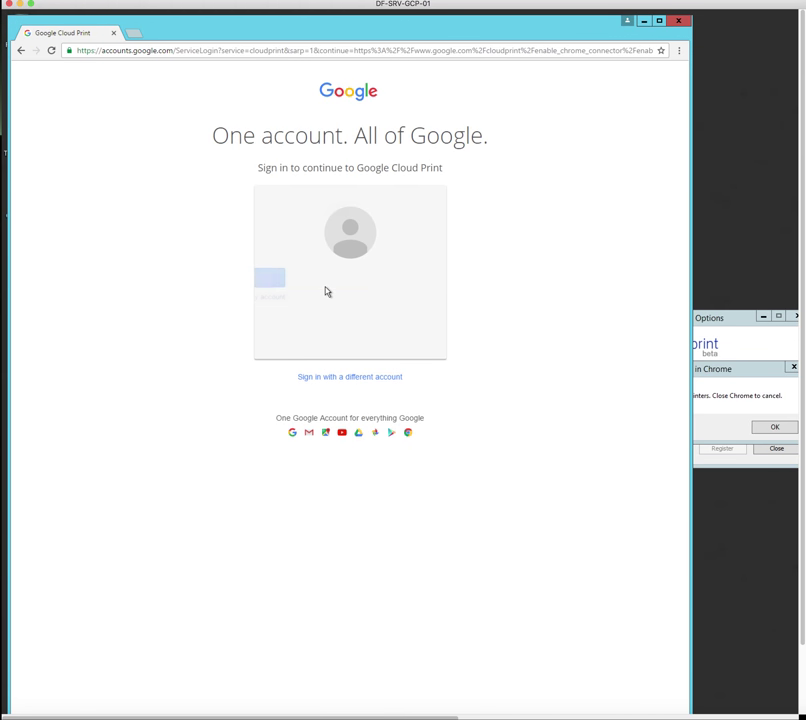
{"action": "type", "text": "•••••••"}
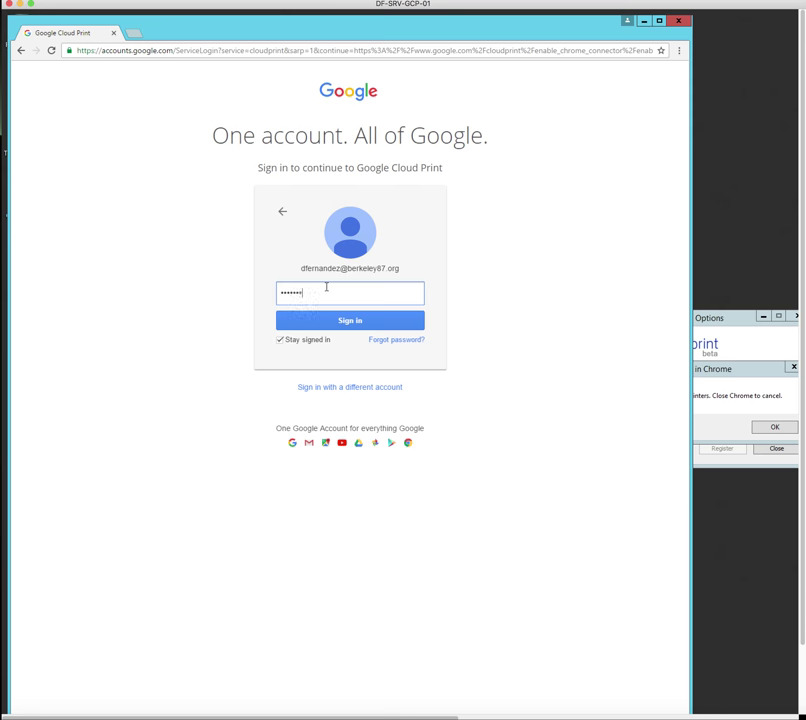
{"action": "key", "text": "Return"}
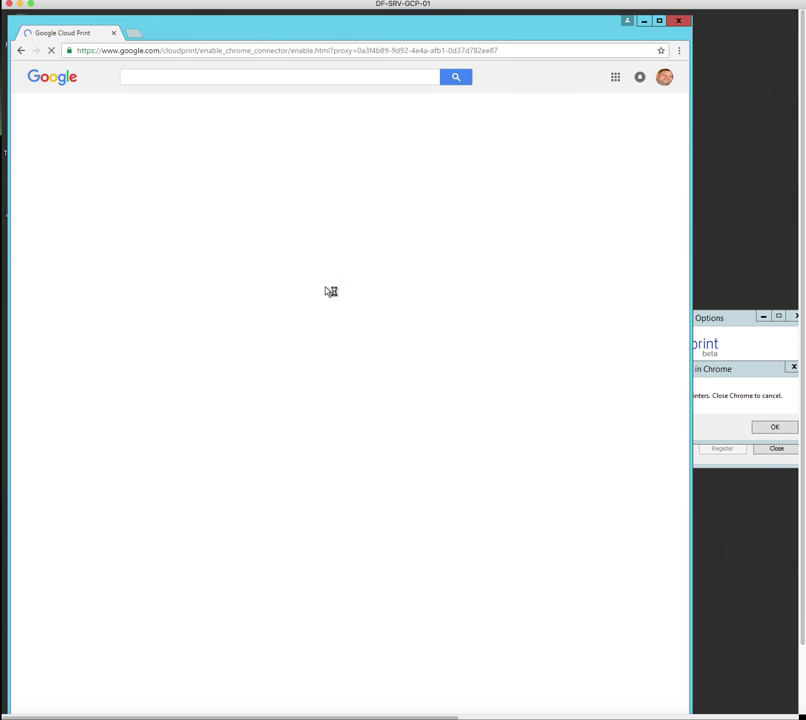
{"action": "left_click", "coordinate": [633, 122]}
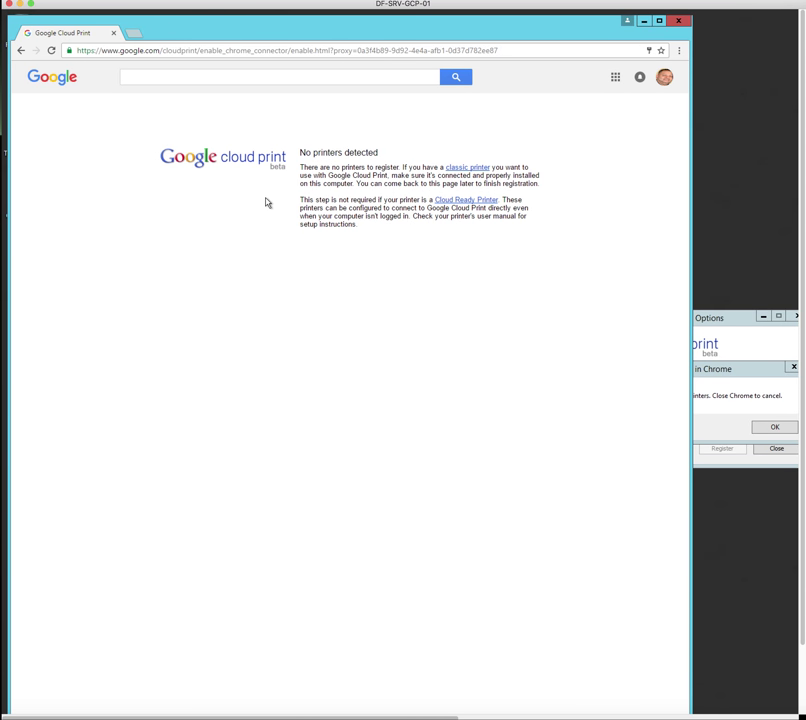
Read the 'No printers detected' page about Cloud Ready Printers, then close Chrome
{"action": "left_click_drag", "start_coordinate": [310, 152], "coordinate": [381, 151]}
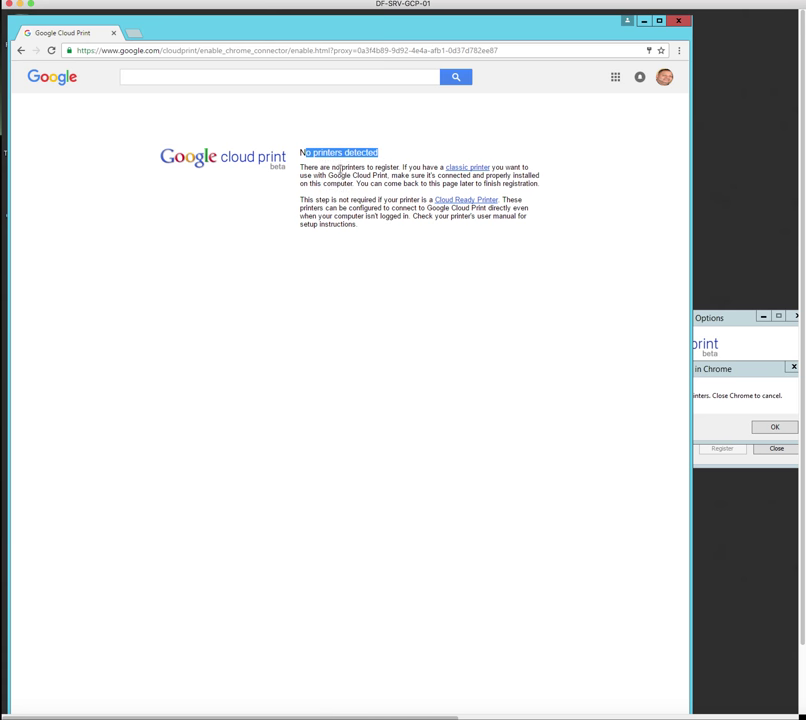
{"action": "left_click_drag", "start_coordinate": [315, 168], "coordinate": [507, 173]}
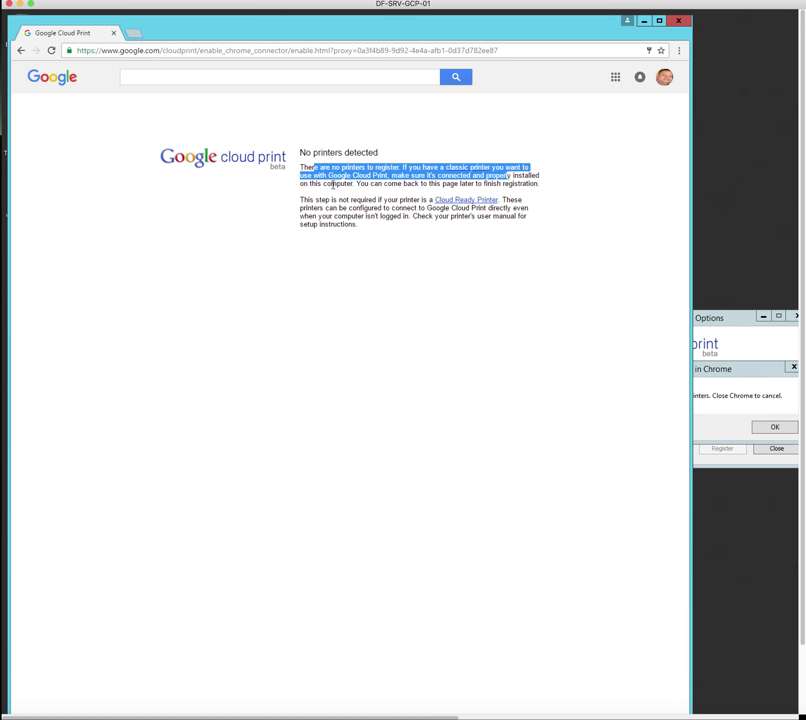
{"action": "left_click", "coordinate": [333, 185]}
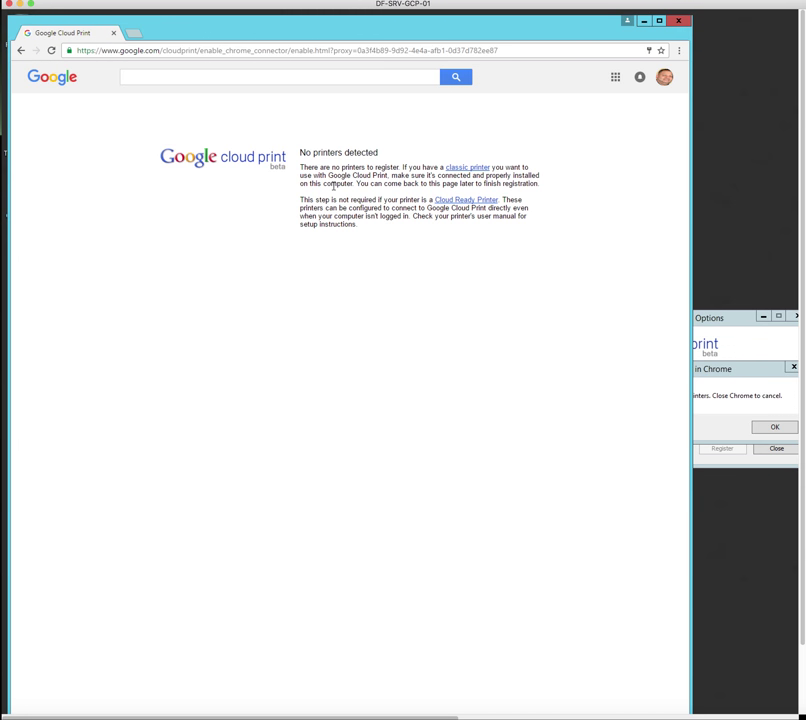
{"action": "left_click_drag", "start_coordinate": [315, 199], "coordinate": [427, 200]}
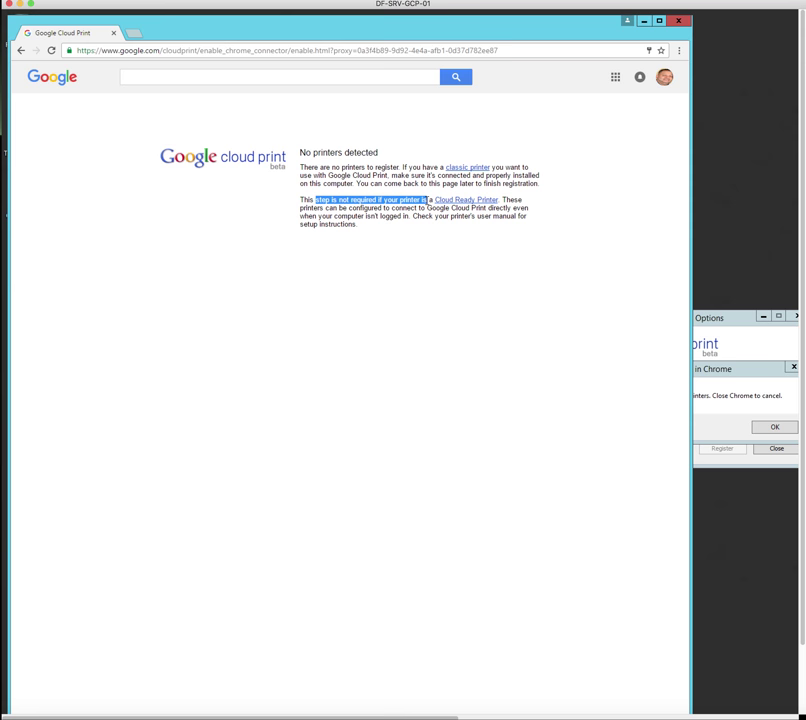
{"action": "left_click", "coordinate": [563, 228]}
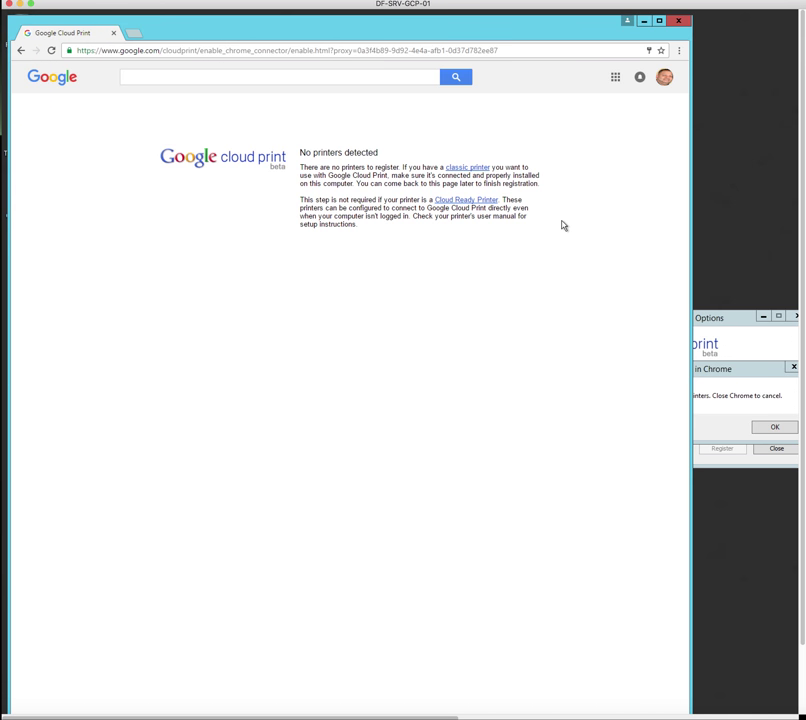
{"action": "left_click", "coordinate": [679, 22]}
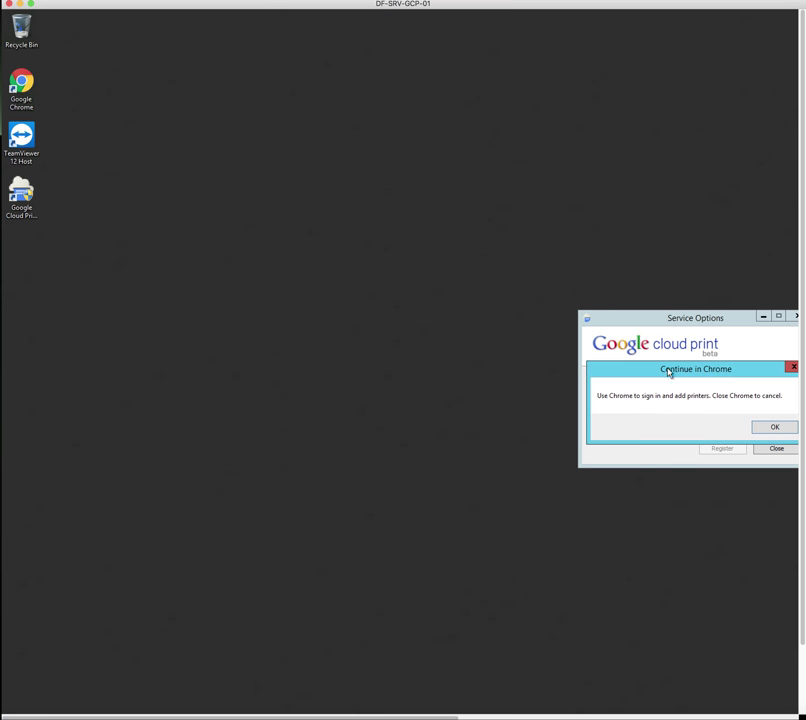
Acknowledge the Continue in Chrome notice and the configuration-file error, then close Service Options
{"action": "left_click_drag", "start_coordinate": [697, 370], "coordinate": [547, 355]}
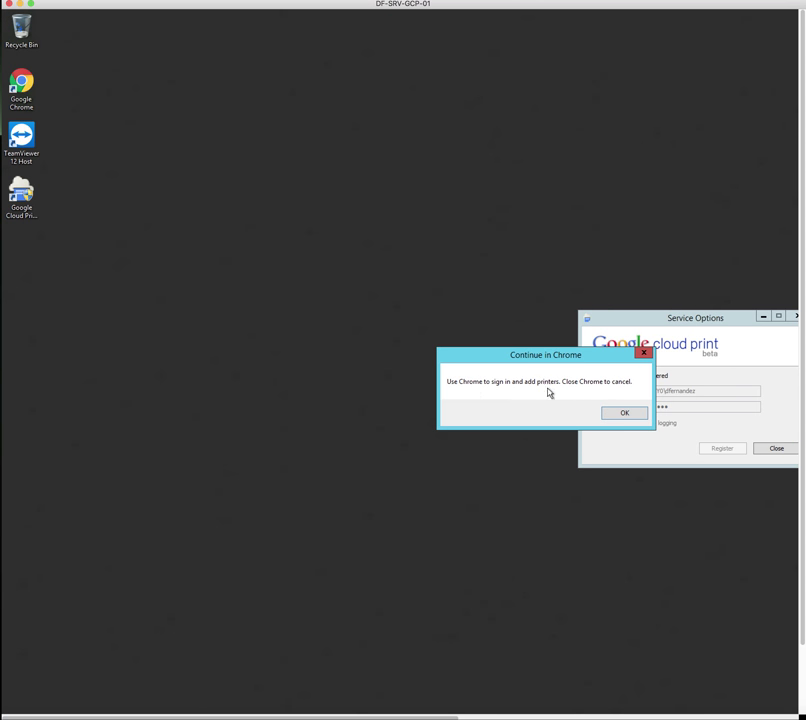
{"action": "left_click", "coordinate": [628, 415]}
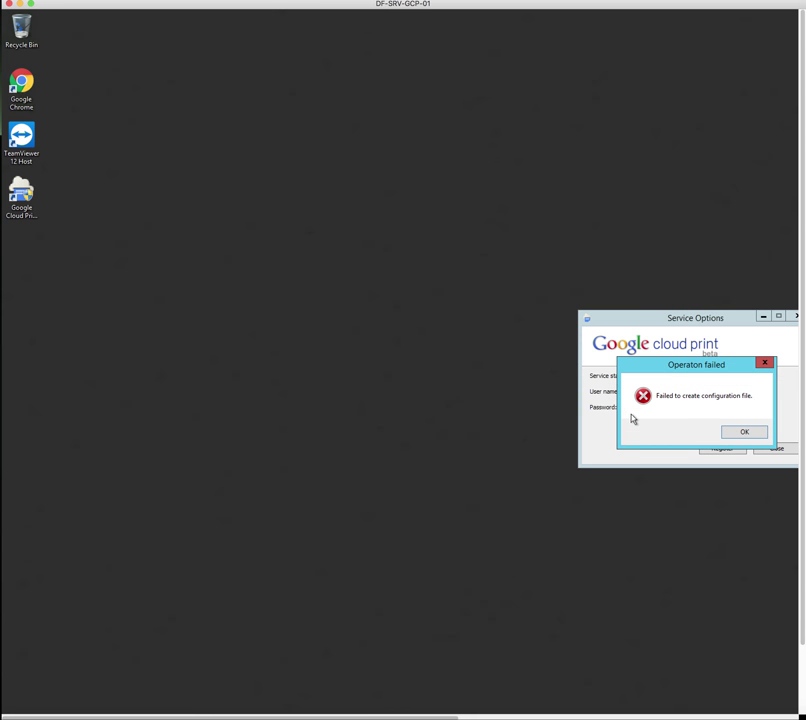
{"action": "left_click", "coordinate": [745, 432]}
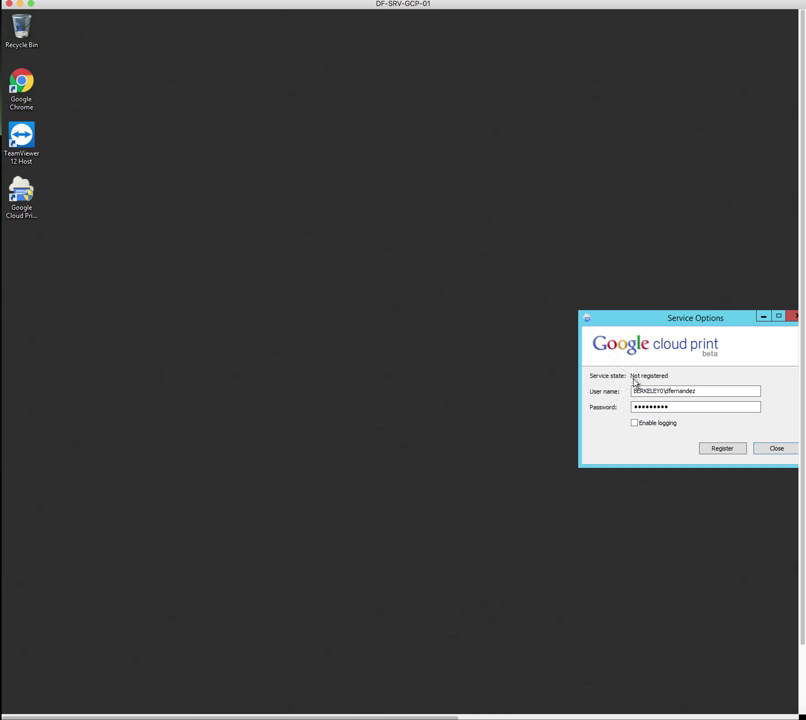
{"action": "left_click", "coordinate": [776, 449]}
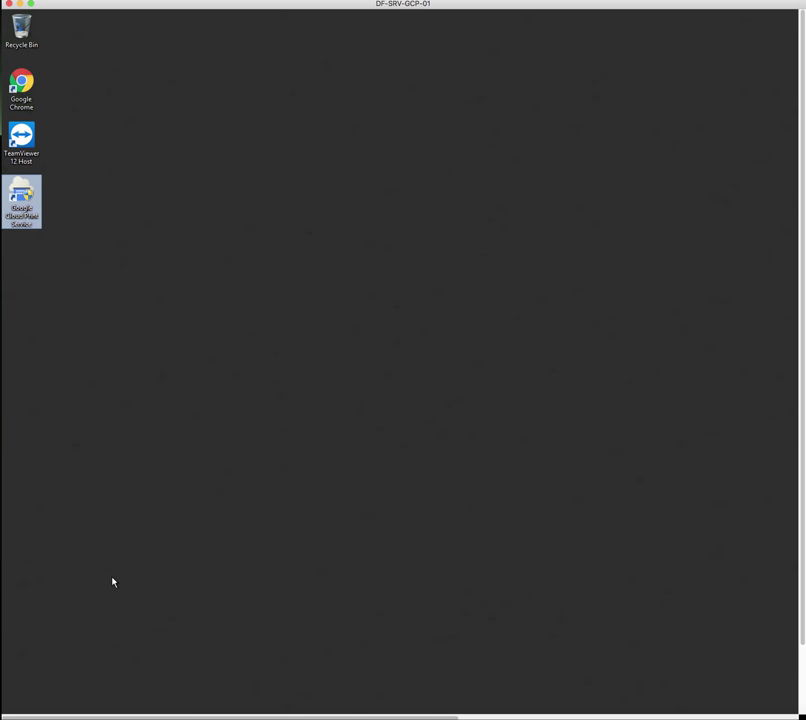
{"action": "scroll", "coordinate": [107, 581], "scroll_direction": "down", "scroll_amount": 2}
Open Devices and Printers through the Control Panel on the Start screen
{"action": "left_click", "coordinate": [14, 702]}
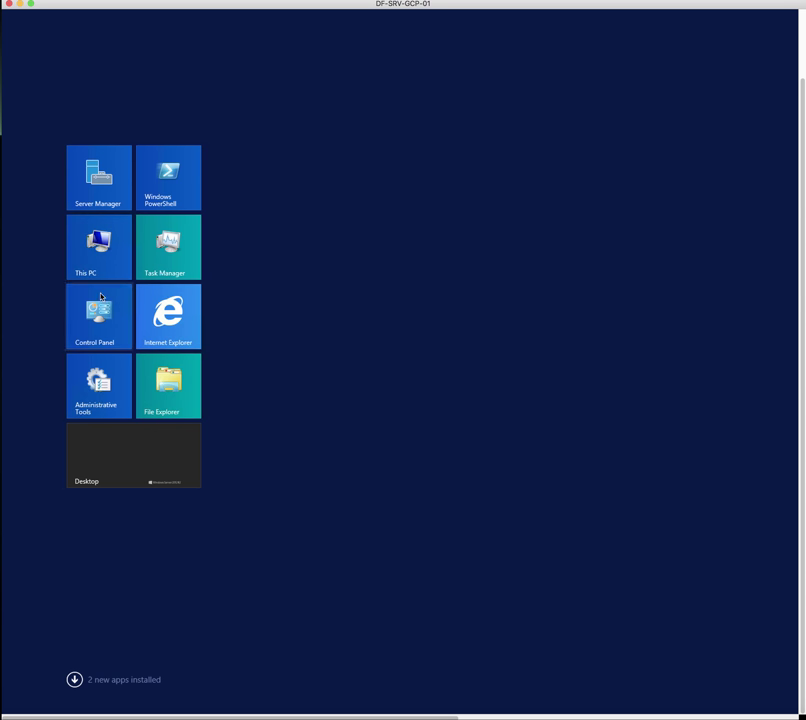
{"action": "left_click", "coordinate": [101, 316]}
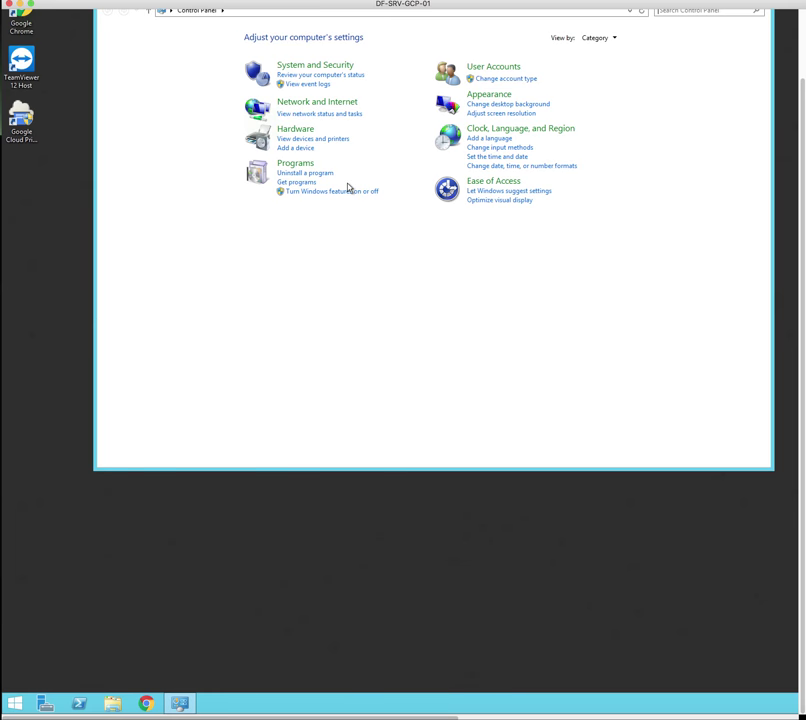
{"action": "left_click", "coordinate": [301, 140]}
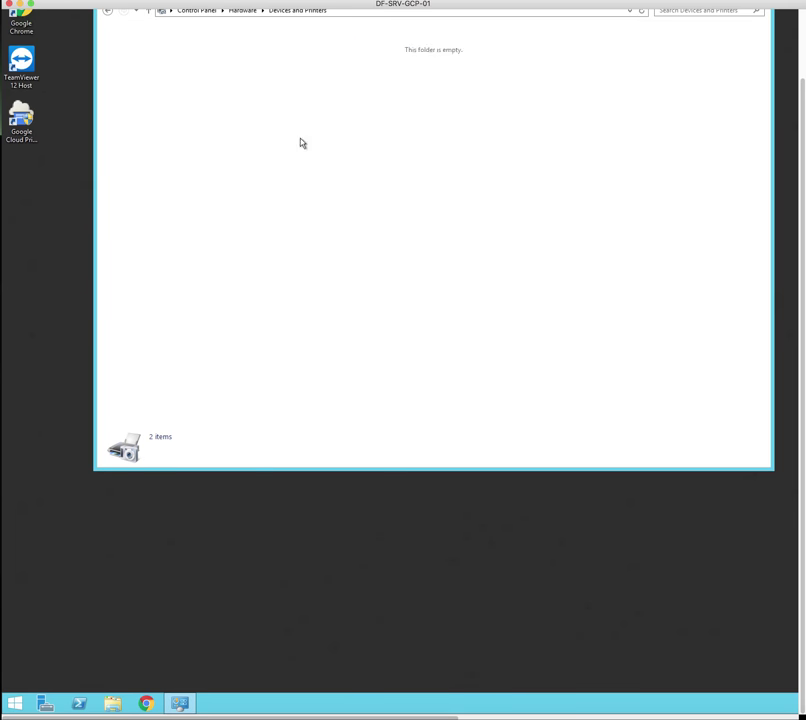
{"action": "scroll", "coordinate": [228, 272], "scroll_direction": "up", "scroll_amount": 2}
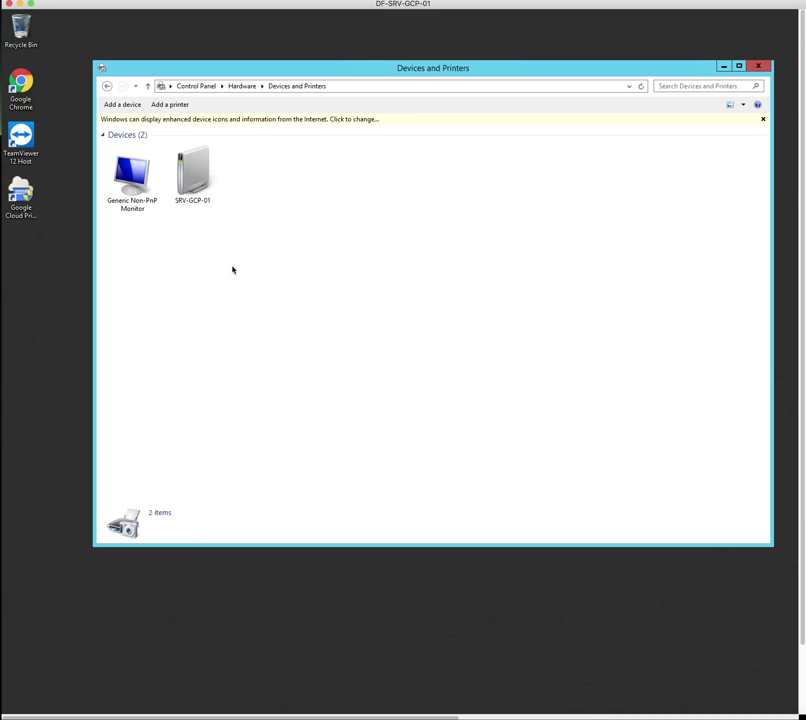
Start the Add Printer wizard and browse the copiers found on SRV-F5
{"action": "left_click", "coordinate": [178, 106]}
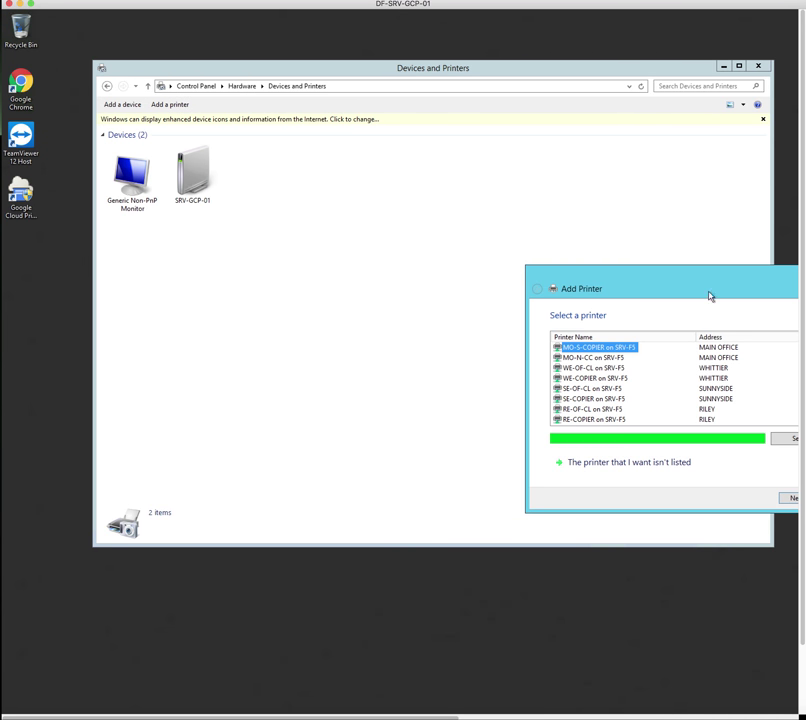
{"action": "left_click_drag", "start_coordinate": [711, 293], "coordinate": [408, 267]}
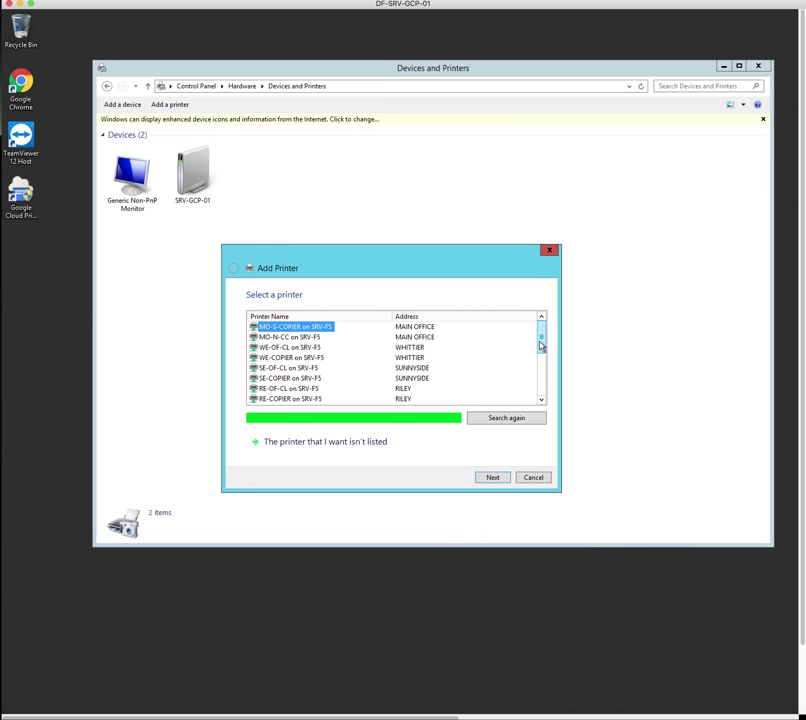
{"action": "left_click", "coordinate": [540, 378]}
{"action": "left_click_drag", "start_coordinate": [540, 380], "coordinate": [543, 404]}
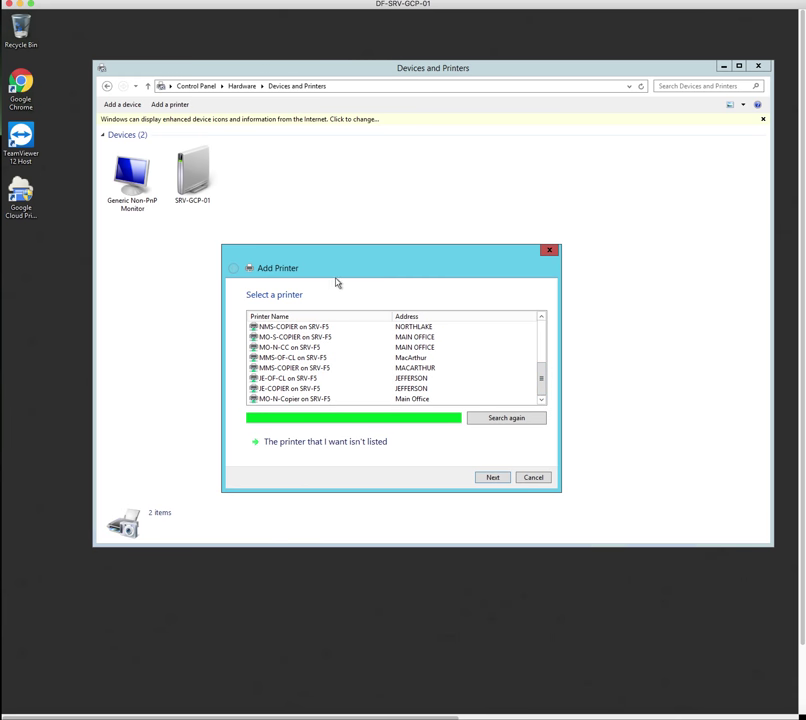
{"action": "left_click_drag", "start_coordinate": [355, 268], "coordinate": [384, 246]}
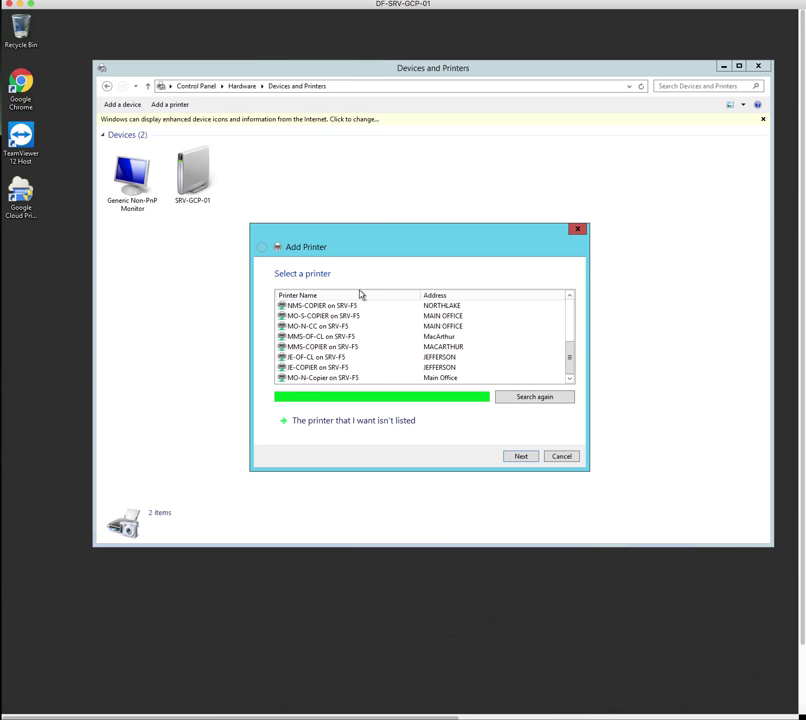
Relaunch the Add Printer wizard as administrator and choose adding a printer by TCP/IP address
{"action": "left_click", "coordinate": [326, 422]}
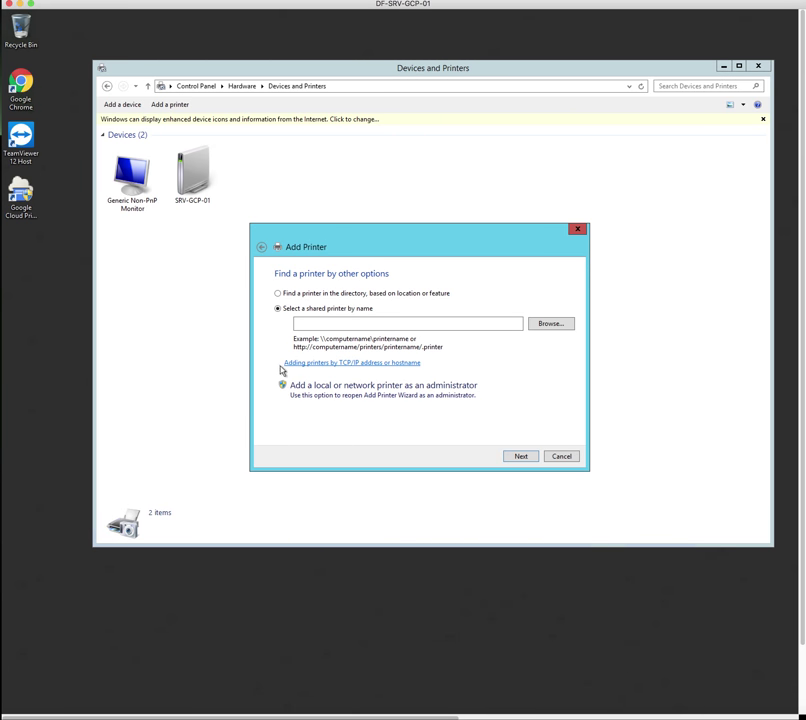
{"action": "left_click", "coordinate": [395, 364]}
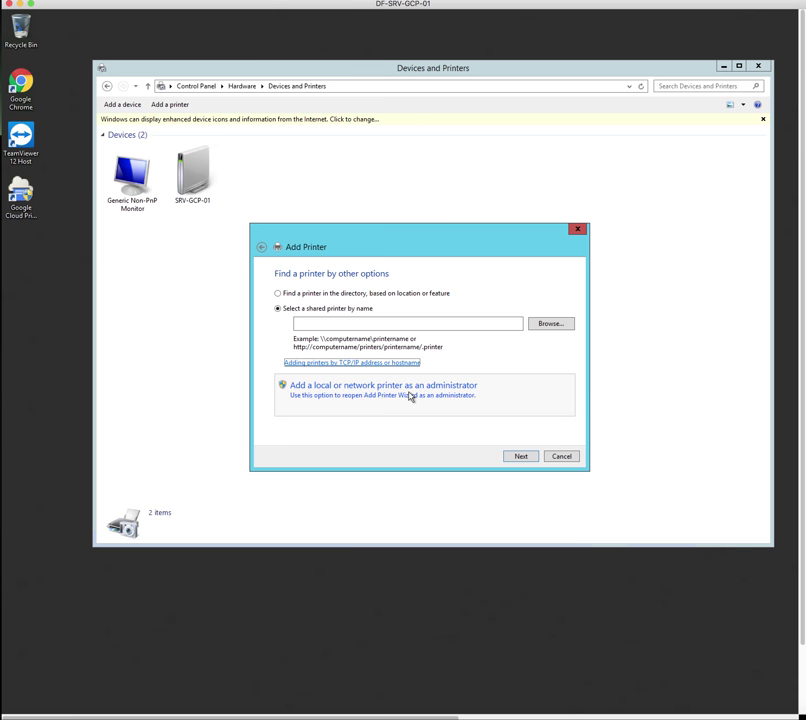
{"action": "left_click", "coordinate": [408, 396]}
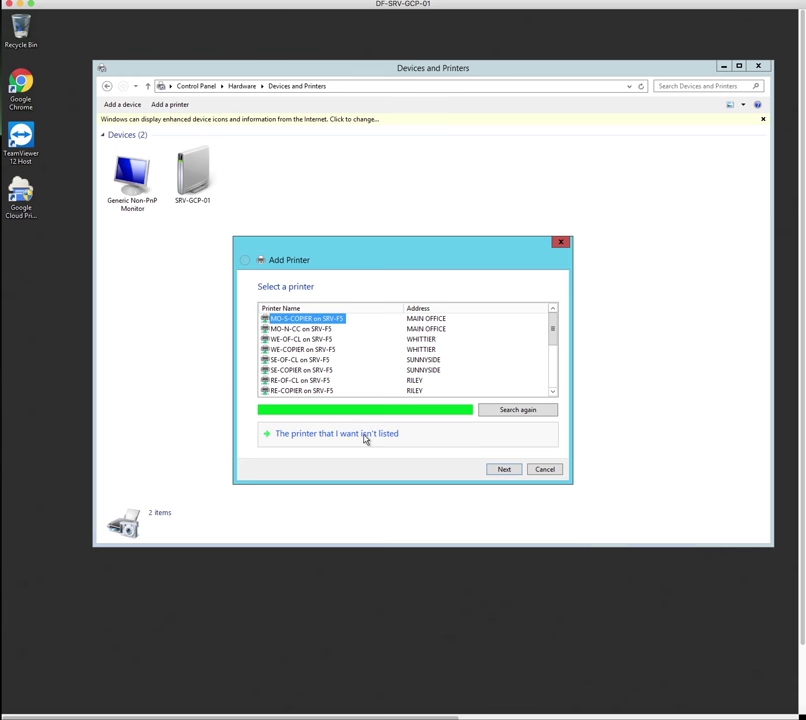
{"action": "left_click", "coordinate": [365, 438]}
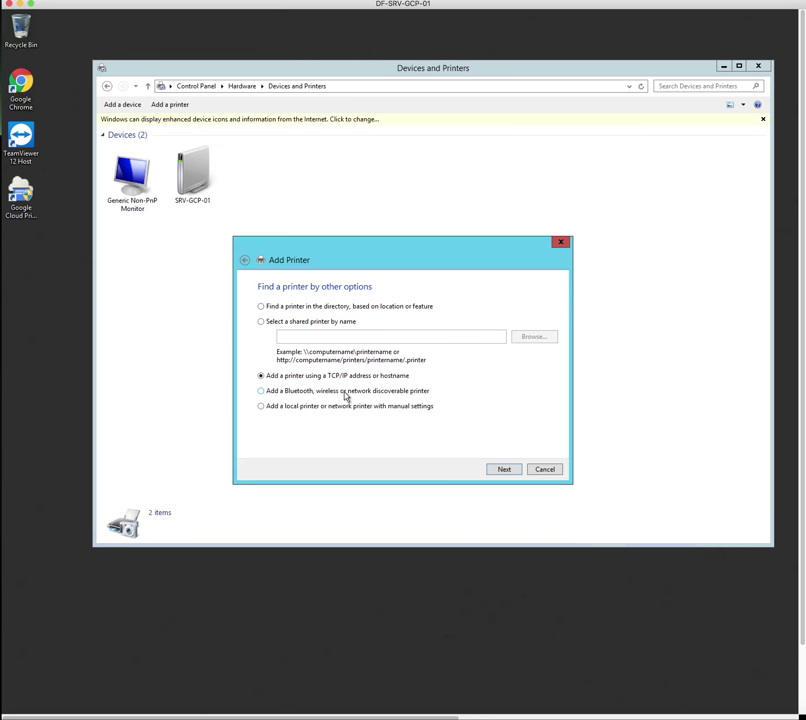
{"action": "left_click", "coordinate": [505, 469]}
{"action": "left_click", "coordinate": [380, 335]}
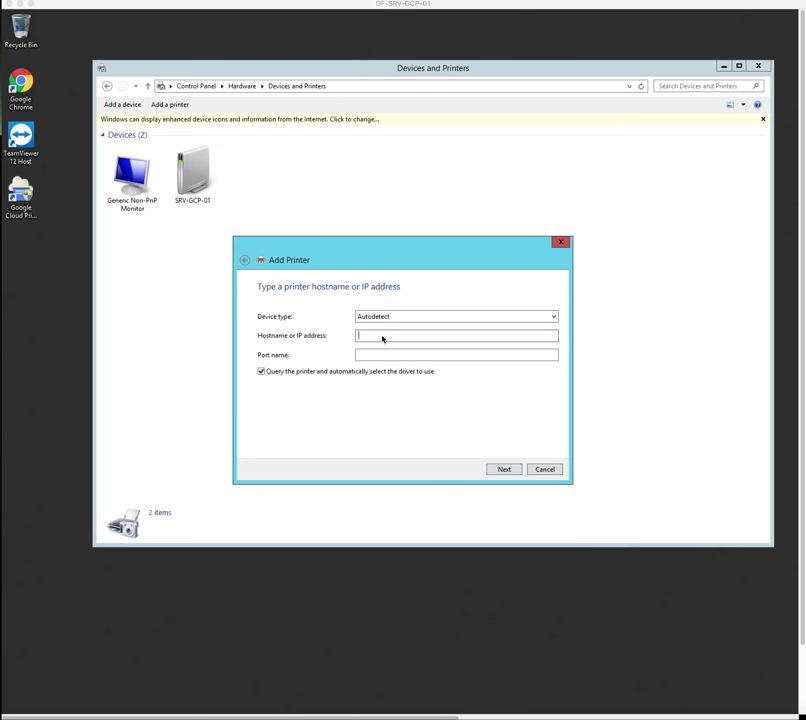
Add the Brother HL-4150CDN at 10.4.10.30 under the name Testprinter
{"action": "left_click", "coordinate": [375, 336]}
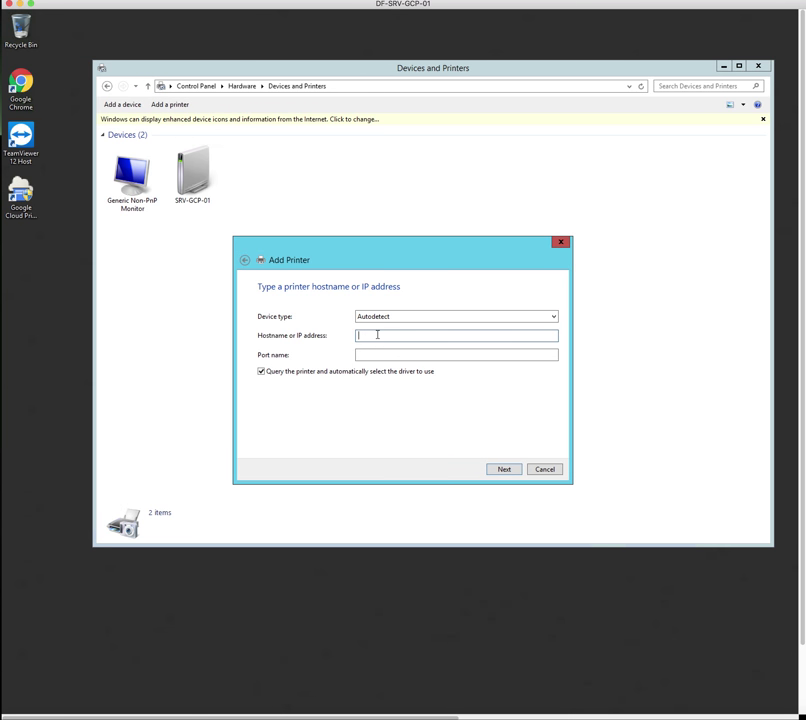
{"action": "type", "text": "10.4.10.30"}
{"action": "left_click", "coordinate": [504, 470]}
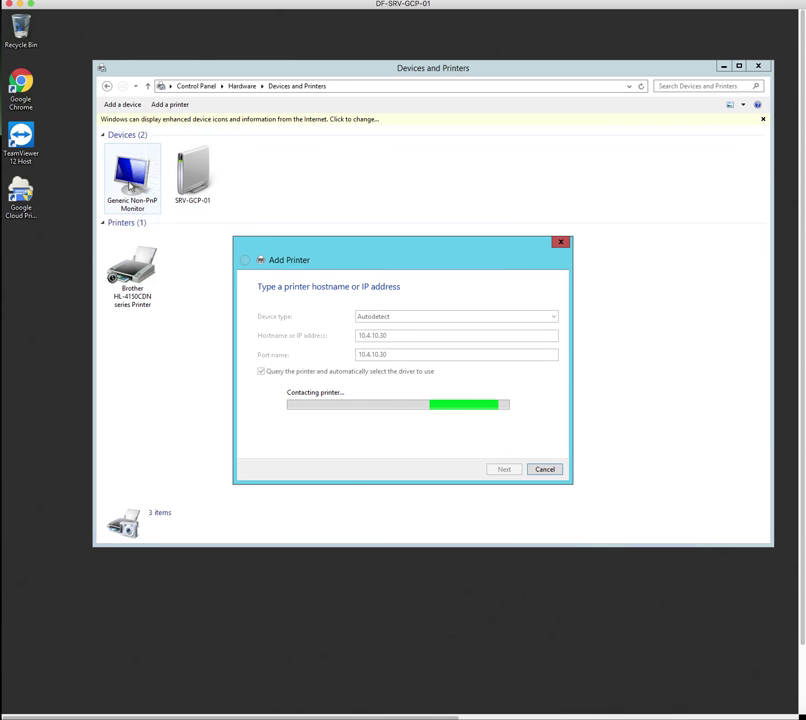
{"action": "left_click_drag", "start_coordinate": [466, 306], "coordinate": [288, 307]}
{"action": "type", "text": "Tes"}
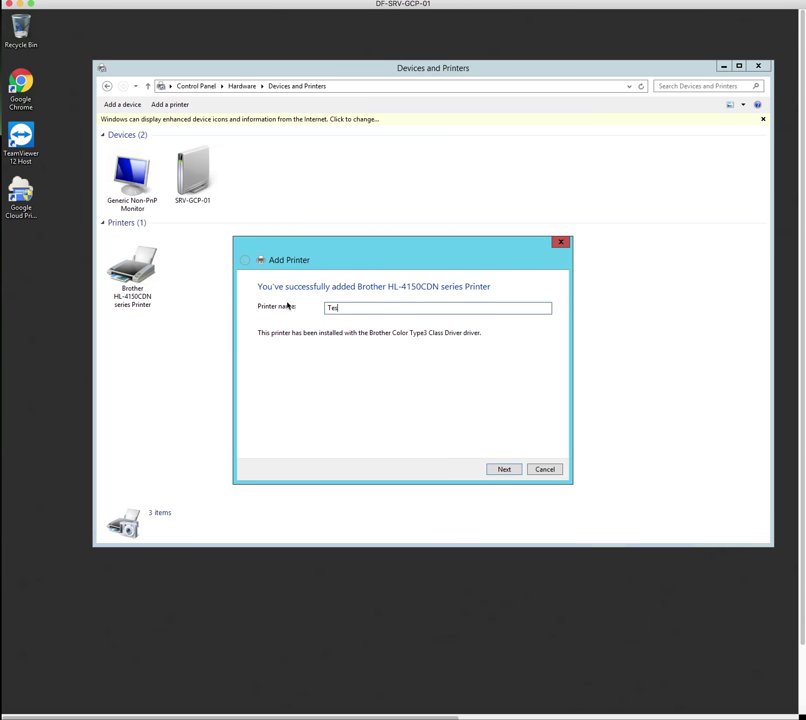
{"action": "type", "text": "tprinter"}
{"action": "left_click", "coordinate": [504, 470]}
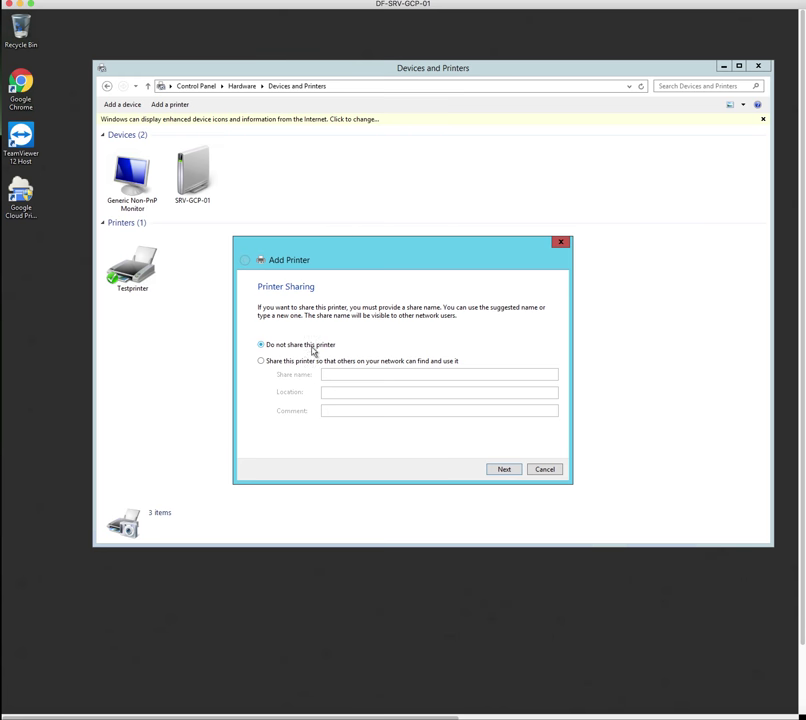
Choose 'Do not share this printer' for Testprinter and finish the wizard
{"action": "left_click", "coordinate": [263, 362]}
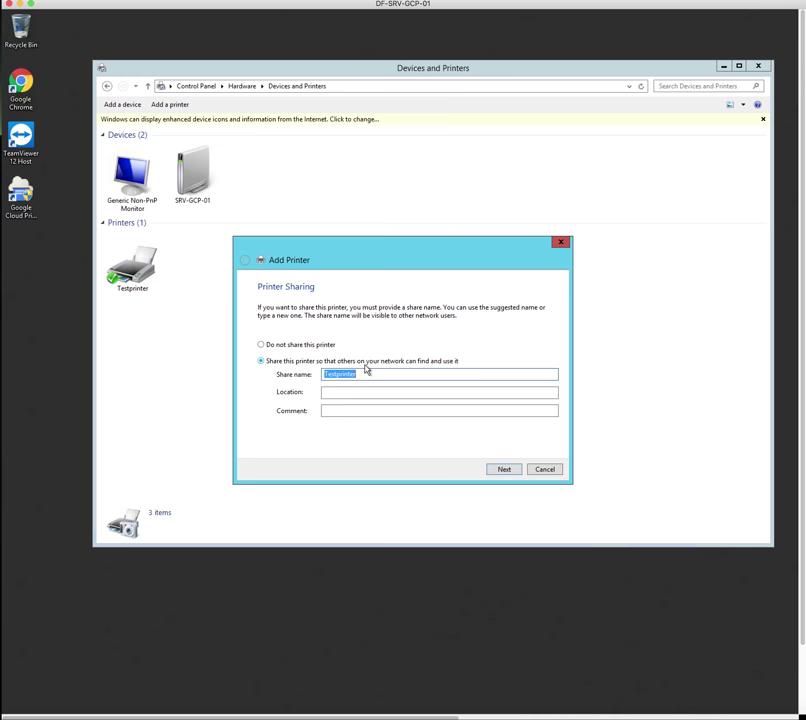
{"action": "left_click", "coordinate": [263, 346]}
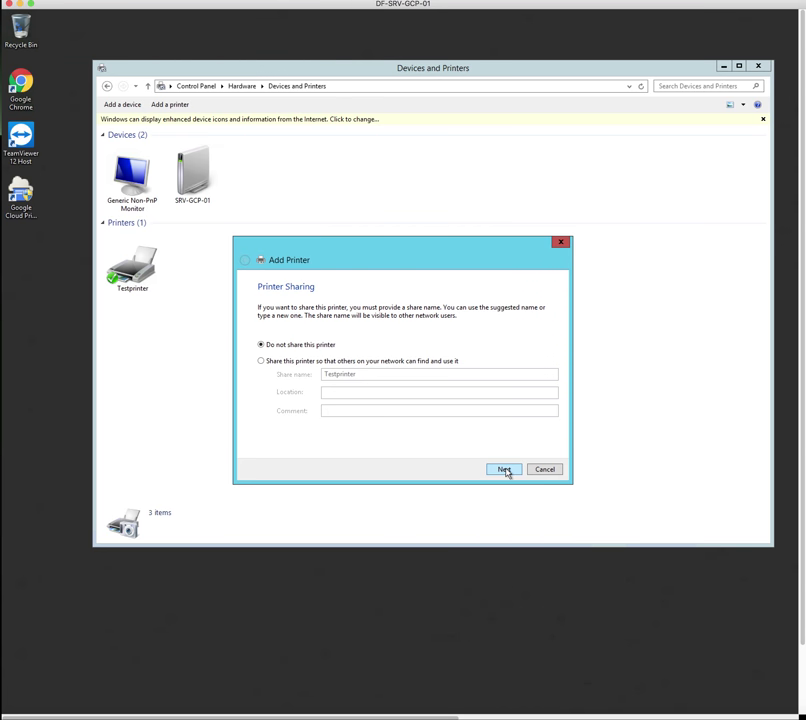
{"action": "left_click", "coordinate": [504, 470]}
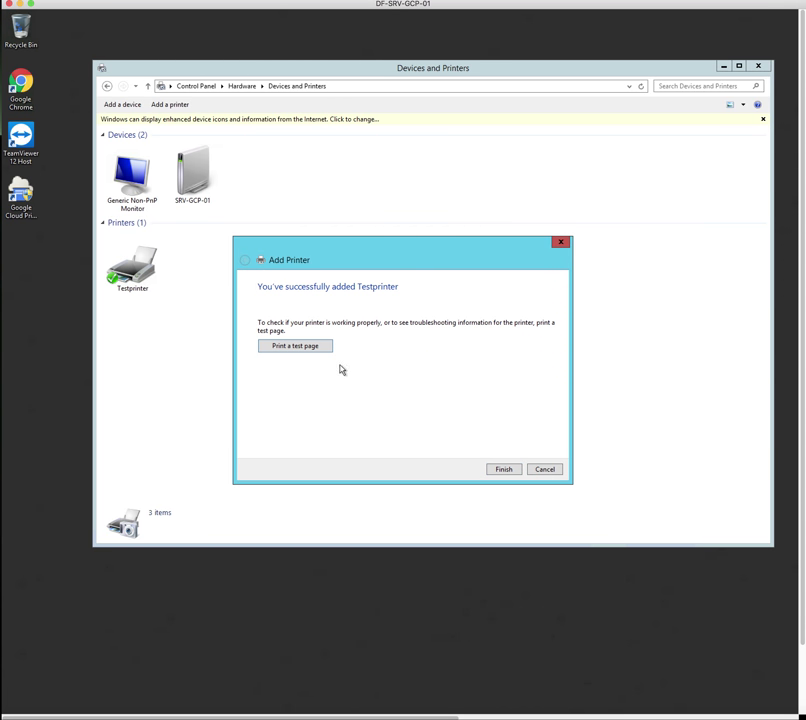
{"action": "left_click", "coordinate": [505, 470]}
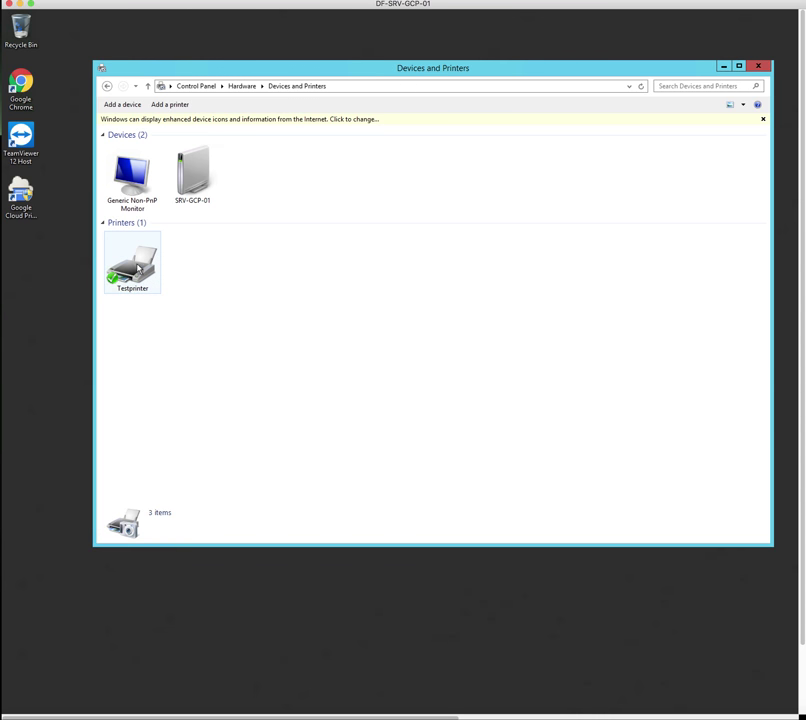
Close Devices and Printers and register the print service with the account password
{"action": "left_click", "coordinate": [760, 67]}
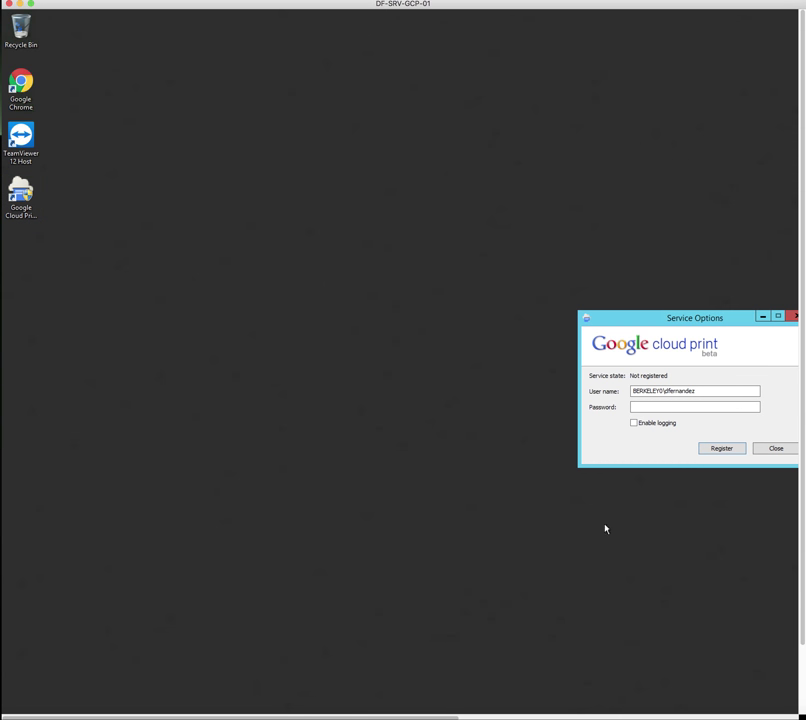
{"action": "left_click", "coordinate": [664, 407]}
{"action": "type", "text": "•••••••••"}
{"action": "left_click", "coordinate": [730, 449]}
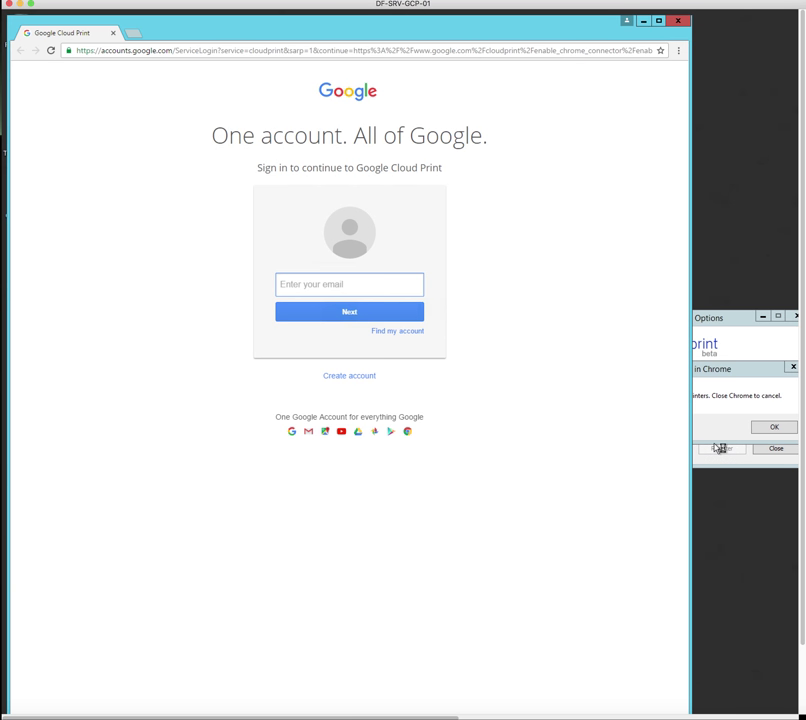
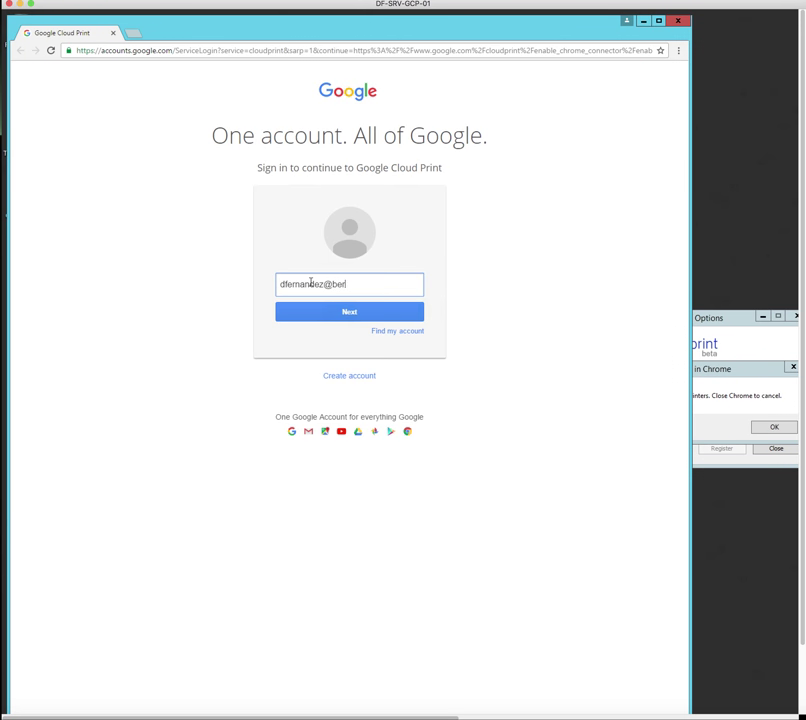
Sign in to Google with the administrator's account e-mail and password
{"action": "key", "text": "Return"}
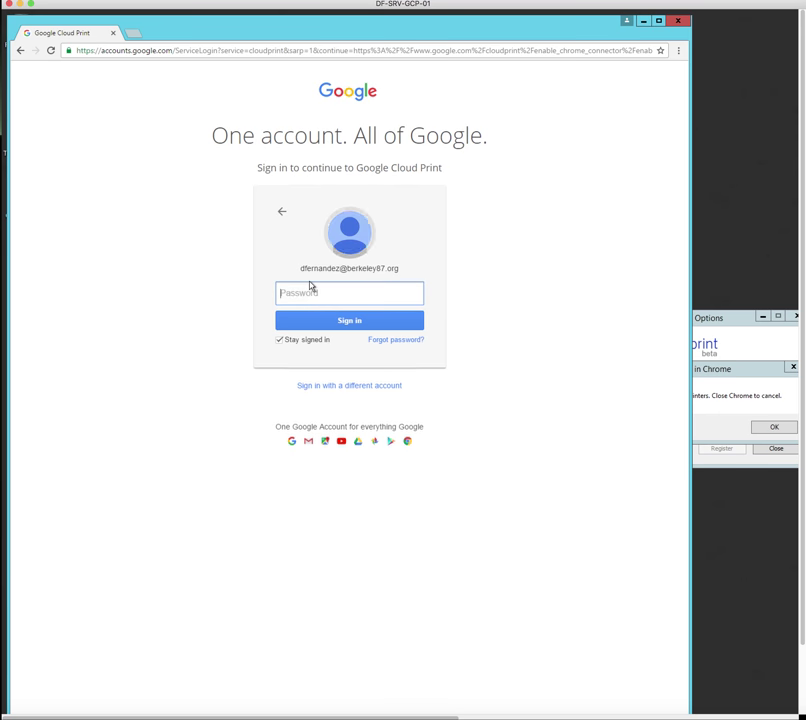
{"action": "type", "text": "•••••••••"}
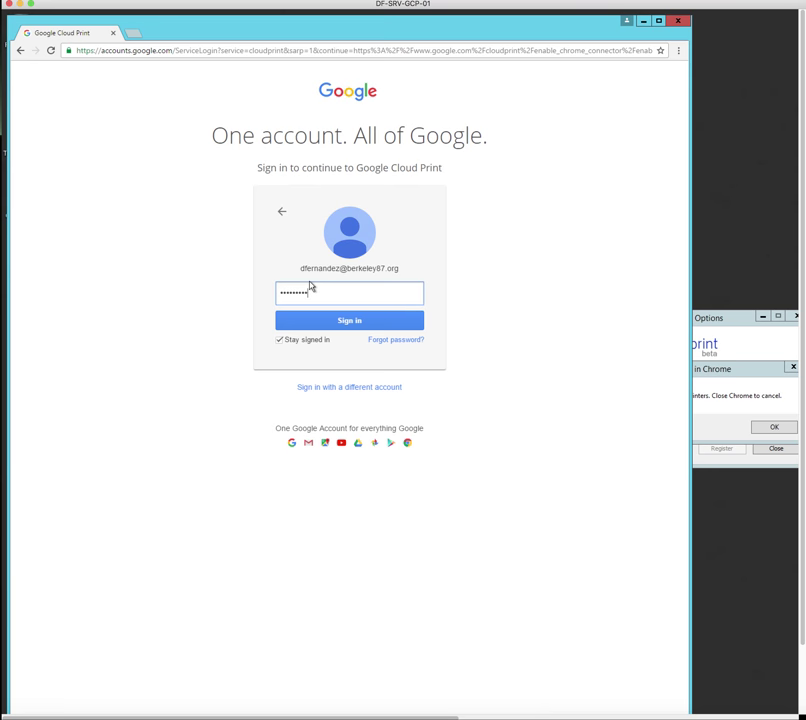
{"action": "key", "text": "Return"}
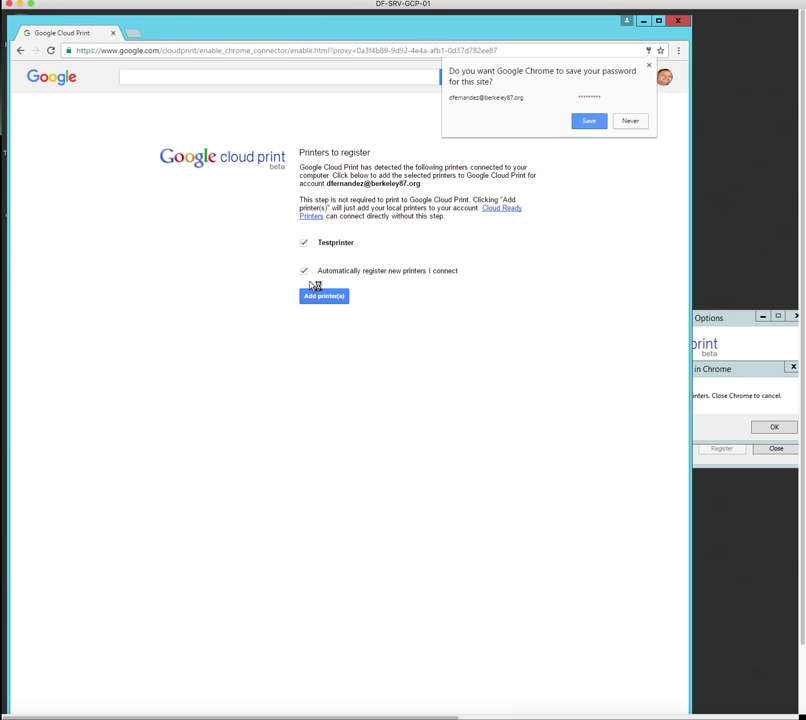
Decline saving the password and leave 'Automatically register new printers I connect' checked
{"action": "left_click", "coordinate": [630, 122]}
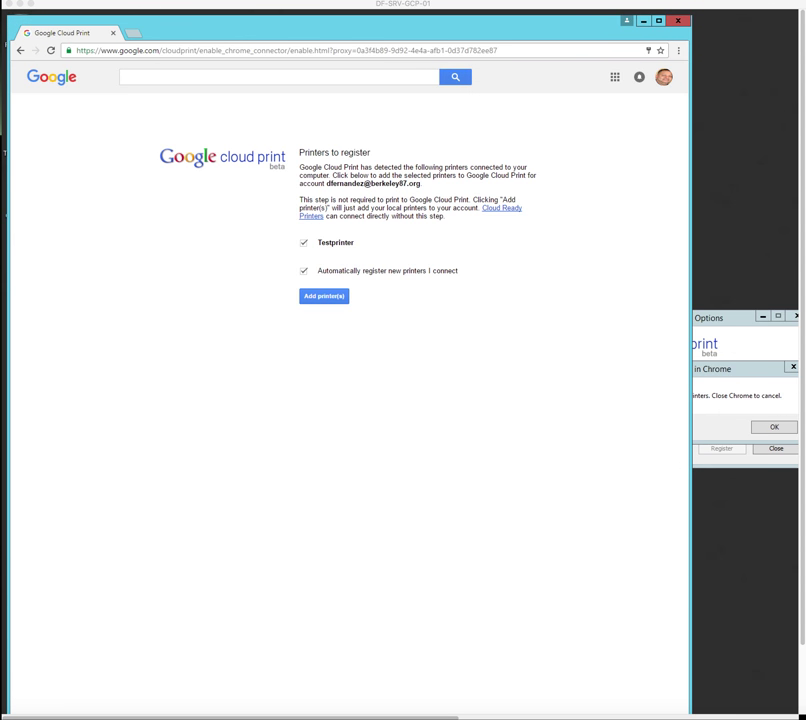
{"action": "left_click", "coordinate": [361, 271]}
{"action": "left_click", "coordinate": [354, 272]}
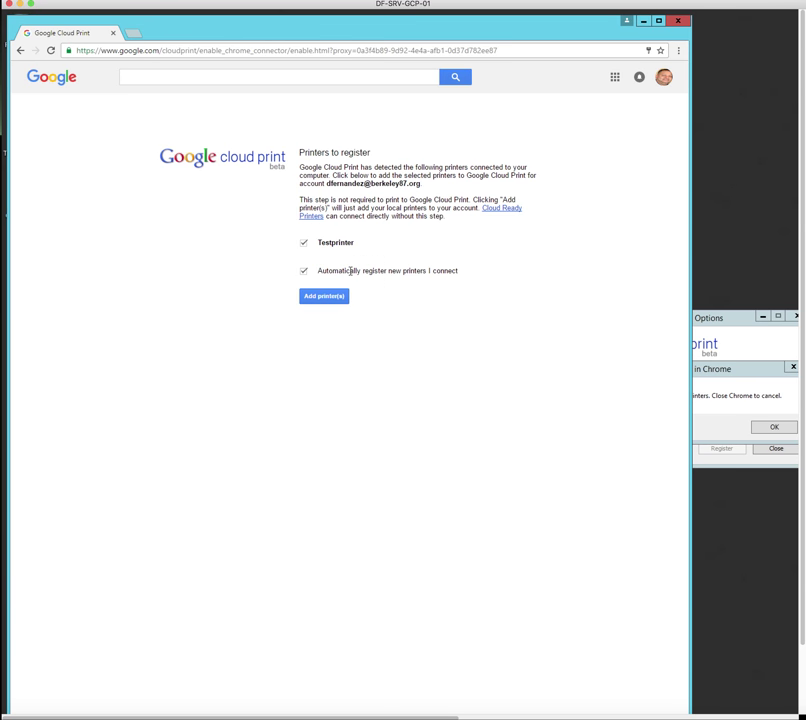
{"action": "left_click", "coordinate": [337, 271]}
{"action": "left_click", "coordinate": [315, 274]}
{"action": "left_click", "coordinate": [304, 274]}
{"action": "left_click", "coordinate": [304, 273]}
{"action": "left_click", "coordinate": [736, 371]}
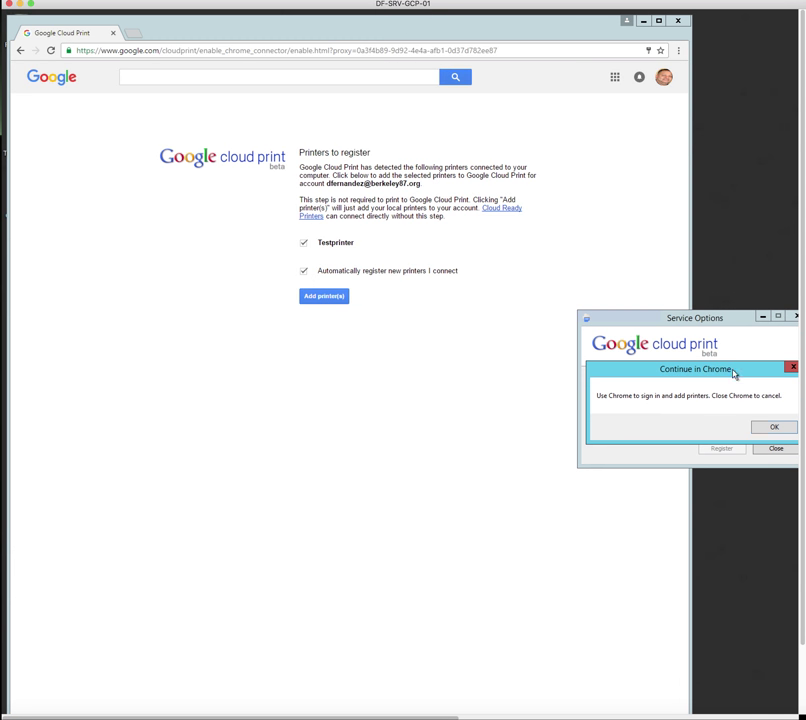
Dismiss the Continue in Chrome notice and add Testprinter to Google Cloud Print
{"action": "left_click", "coordinate": [772, 427]}
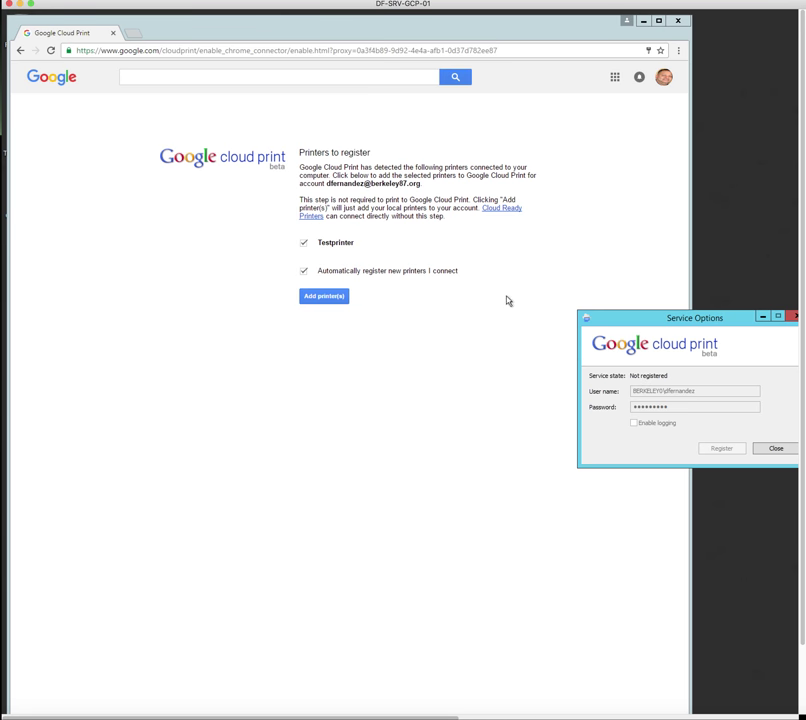
{"action": "left_click", "coordinate": [335, 270]}
{"action": "left_click", "coordinate": [318, 274]}
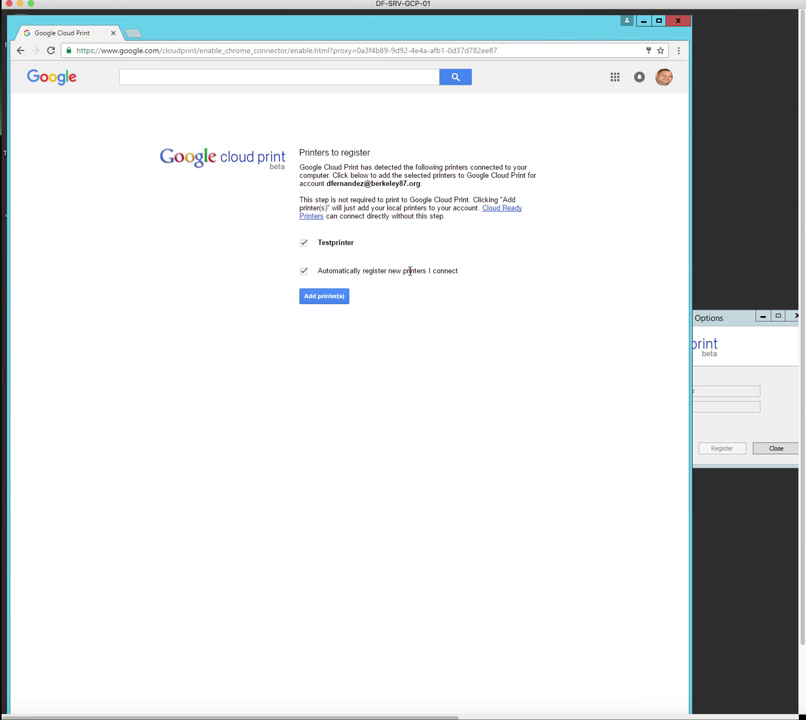
{"action": "left_click", "coordinate": [325, 297]}
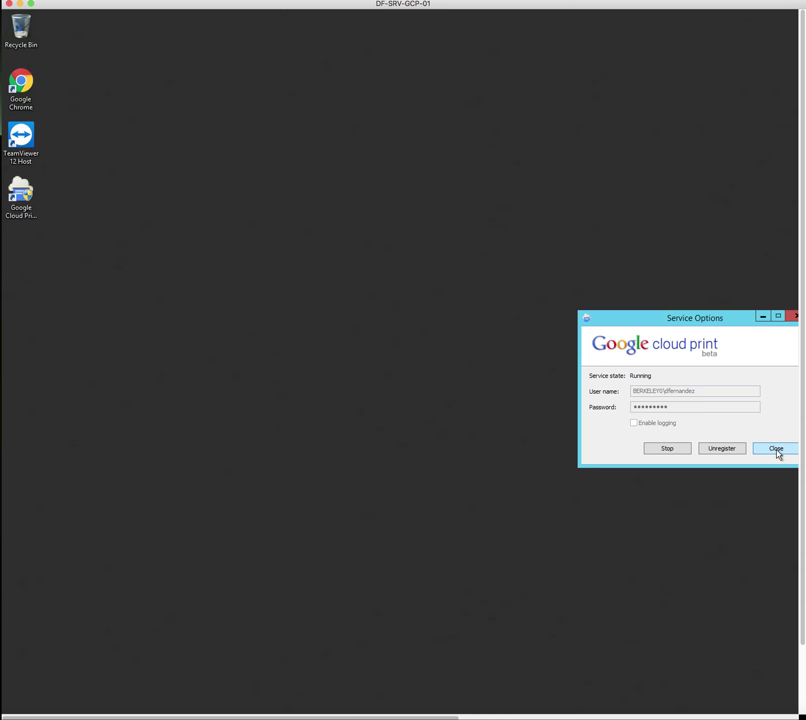
Close Service Options, reopen them from the desktop icon to confirm Running, then close again
{"action": "left_click", "coordinate": [777, 449]}
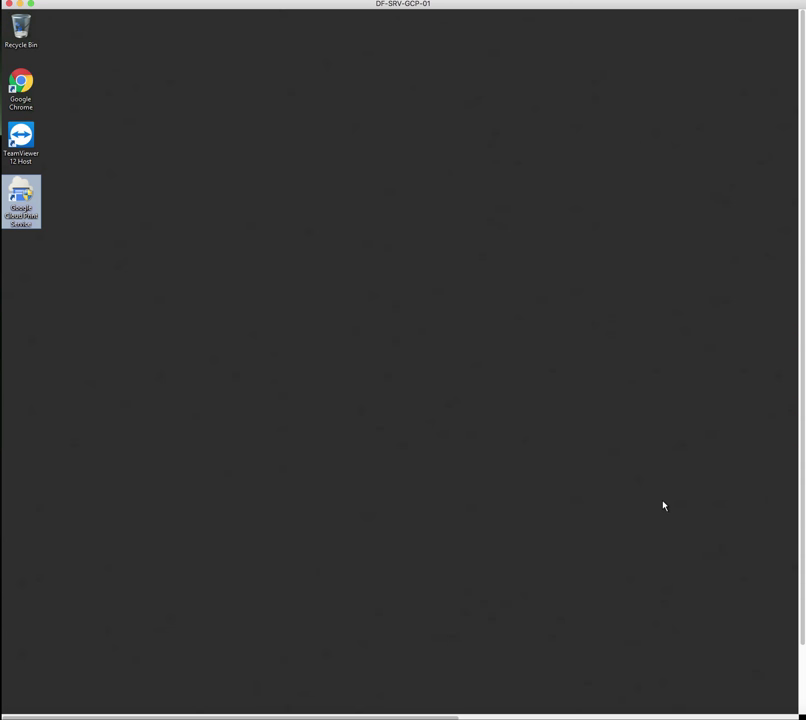
{"action": "scroll", "coordinate": [662, 506], "scroll_direction": "down", "scroll_amount": 2}
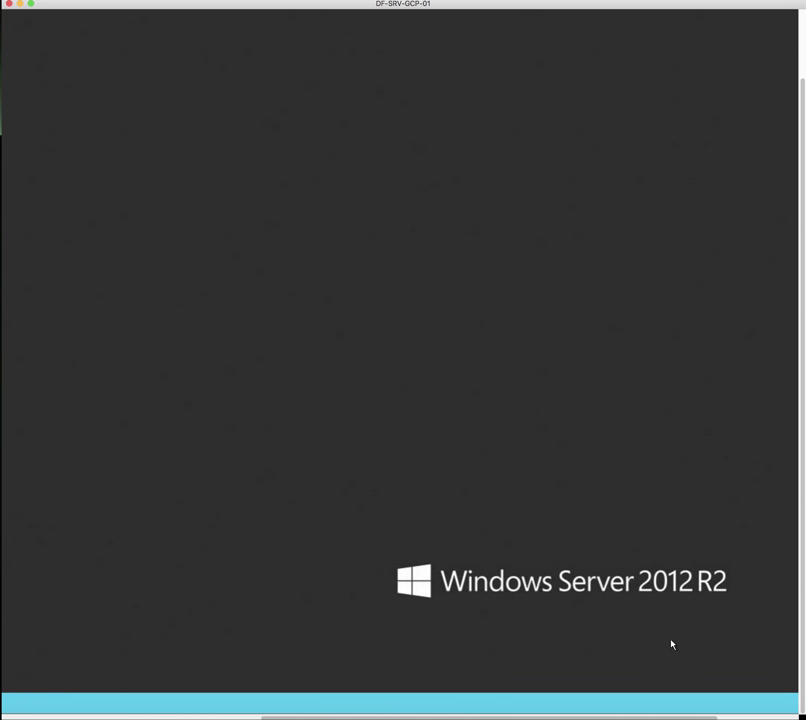
{"action": "left_click", "coordinate": [707, 704]}
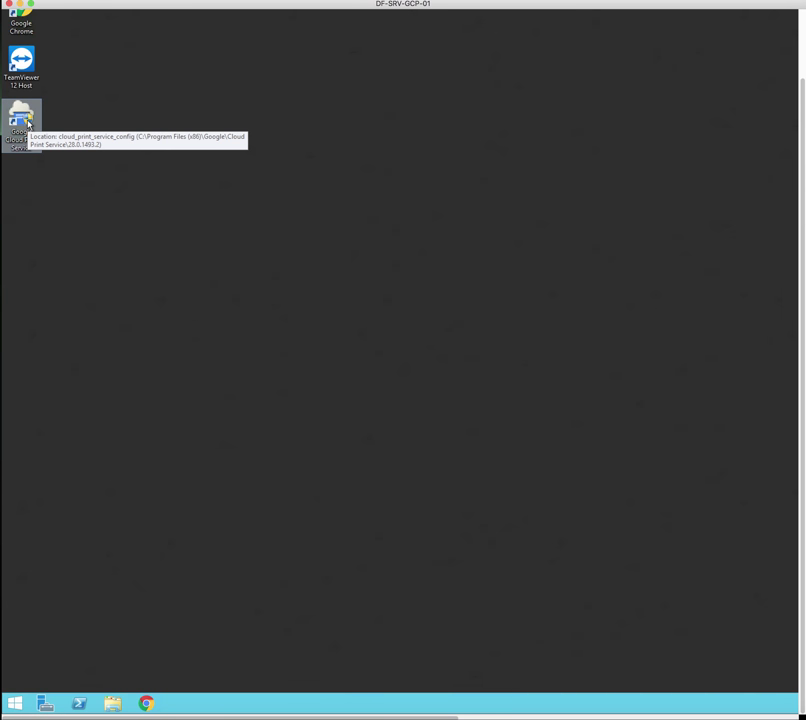
{"action": "double_click", "coordinate": [27, 124]}
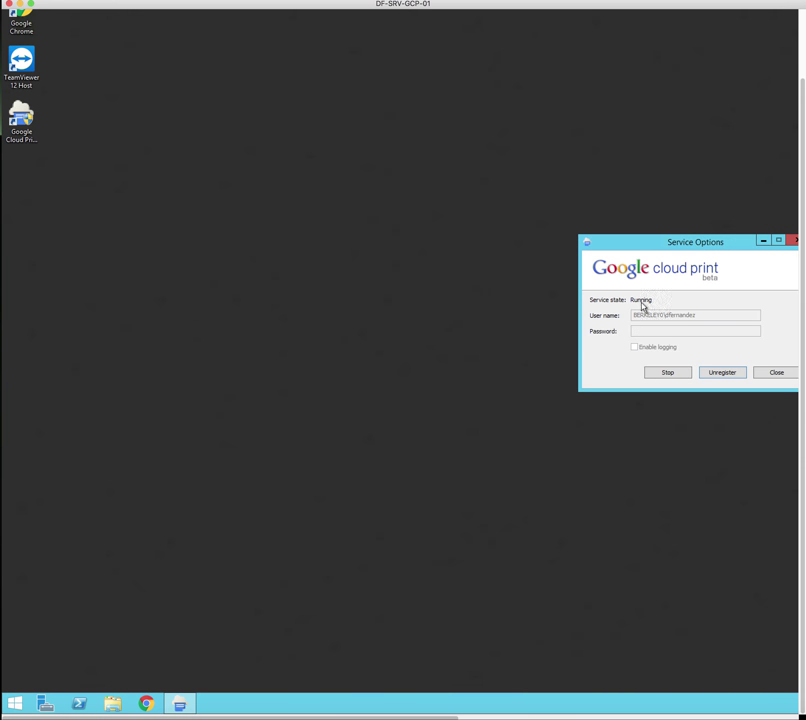
{"action": "left_click", "coordinate": [783, 374]}
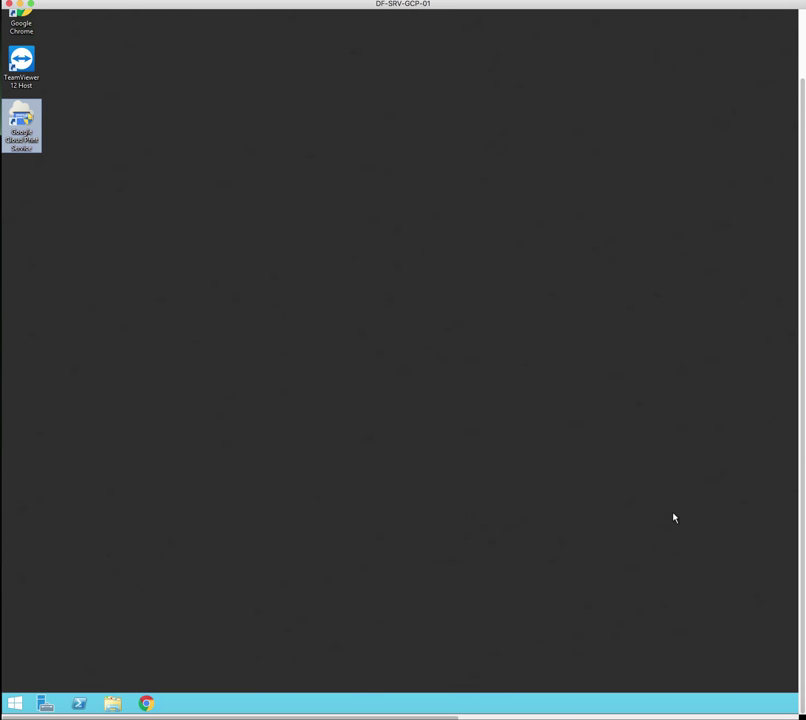
Launch Google Chrome from the taskbar to a New Tab page
{"action": "scroll", "coordinate": [665, 503], "scroll_direction": "right", "scroll_amount": 3}
{"action": "scroll", "coordinate": [665, 503], "scroll_direction": "right", "scroll_amount": 5}
{"action": "left_click", "coordinate": [707, 703]}
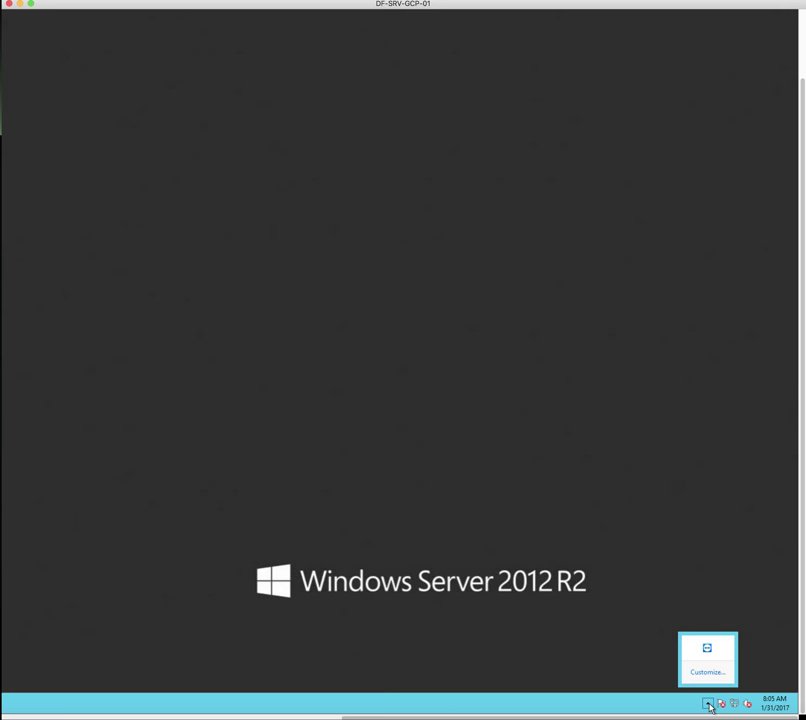
{"action": "scroll", "coordinate": [113, 572], "scroll_direction": "left", "scroll_amount": 8}
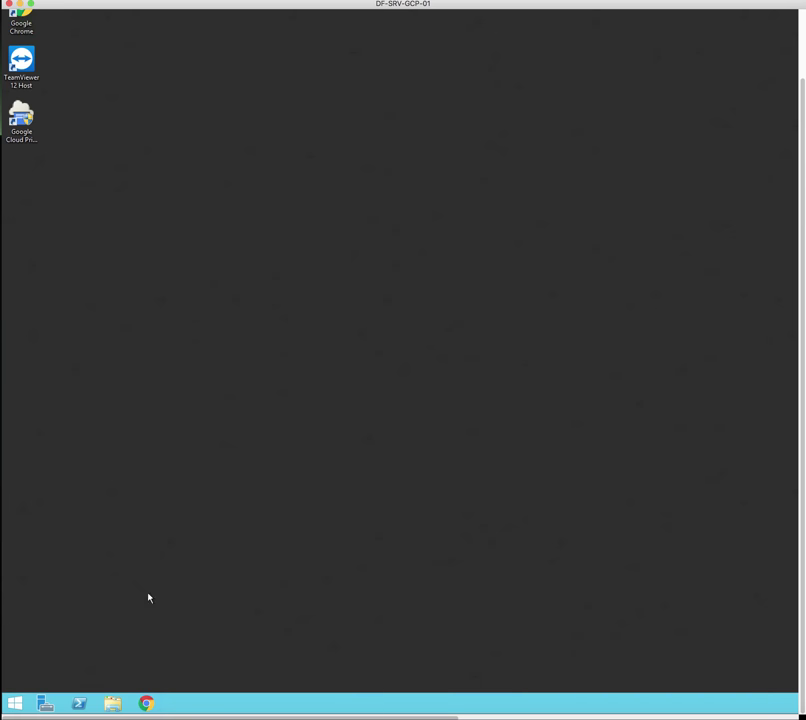
{"action": "left_click", "coordinate": [148, 703]}
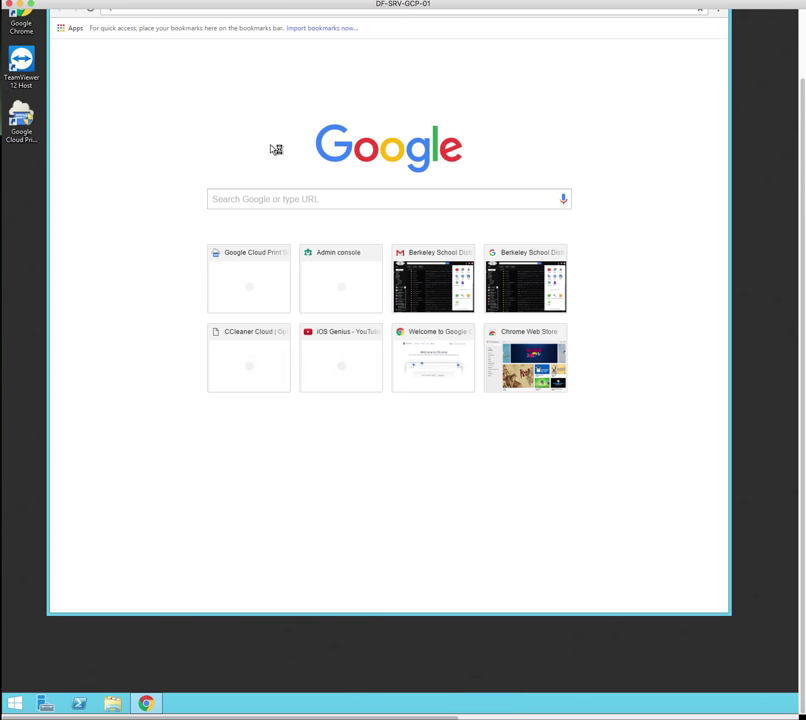
Load iosgenius.com, which opens the YouTube channel page youtube.com/user/appleiosgenius
{"action": "scroll", "coordinate": [694, 111], "scroll_direction": "up", "scroll_amount": 3}
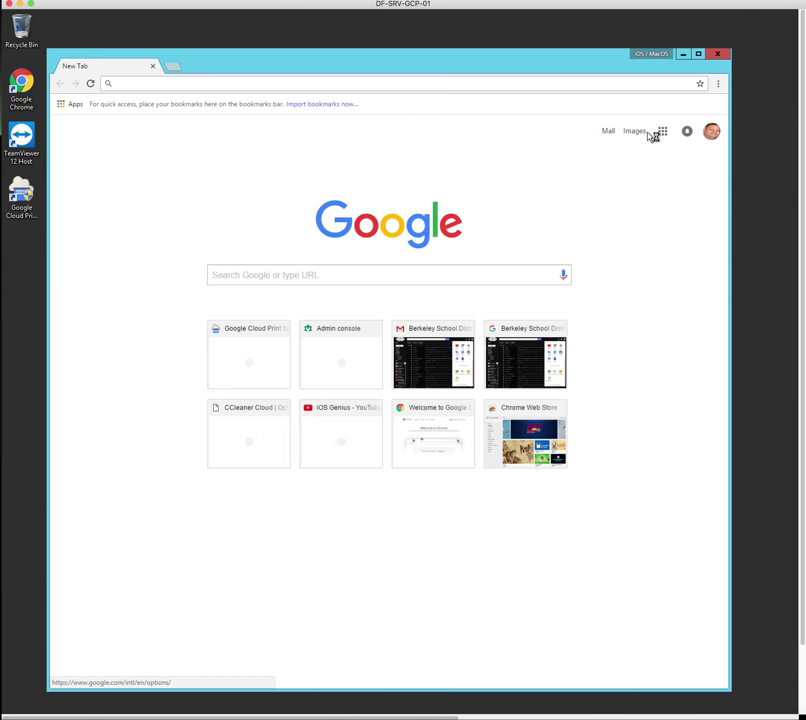
{"action": "left_click", "coordinate": [494, 85]}
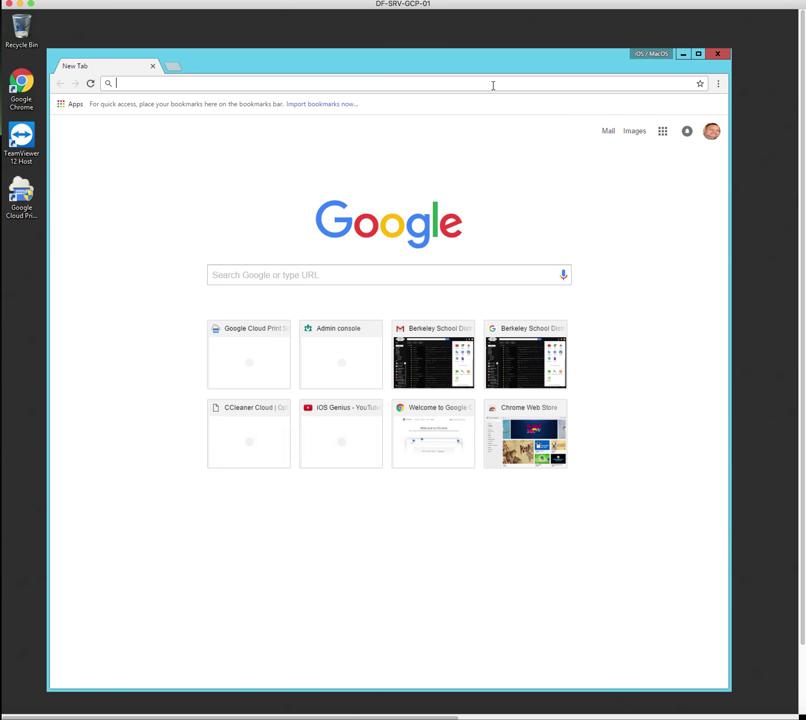
{"action": "type", "text": "macos"}
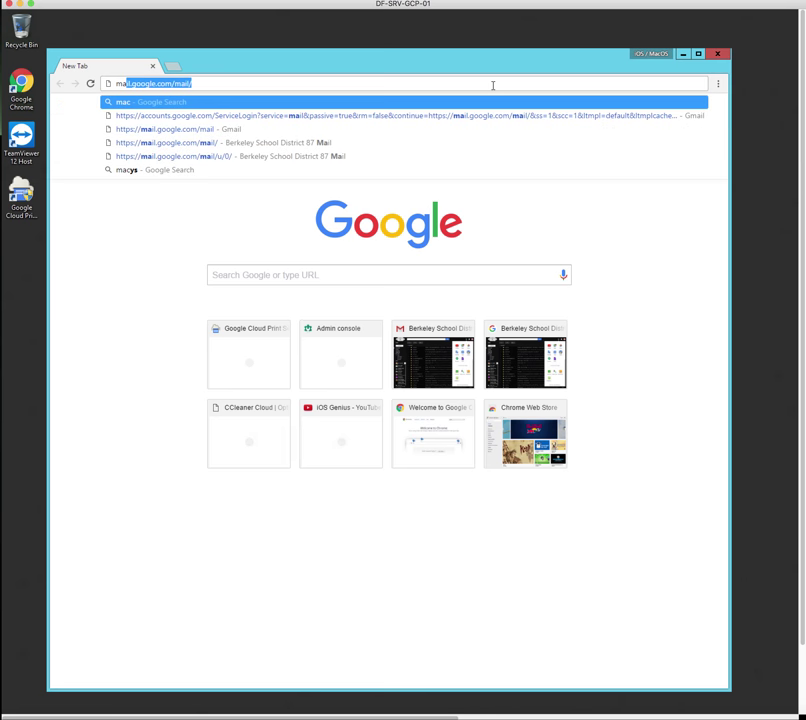
{"action": "key", "text": "BackSpace"}
{"action": "key", "text": "BackSpace"}
{"action": "key", "text": "BackSpace"}
{"action": "key", "text": "BackSpace"}
{"action": "key", "text": "BackSpace"}
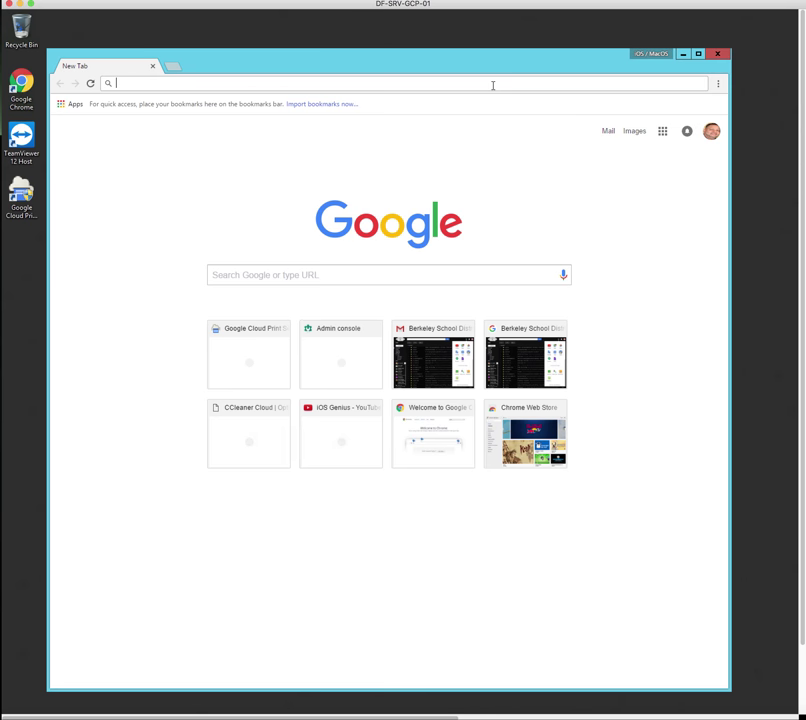
{"action": "type", "text": "ios"}
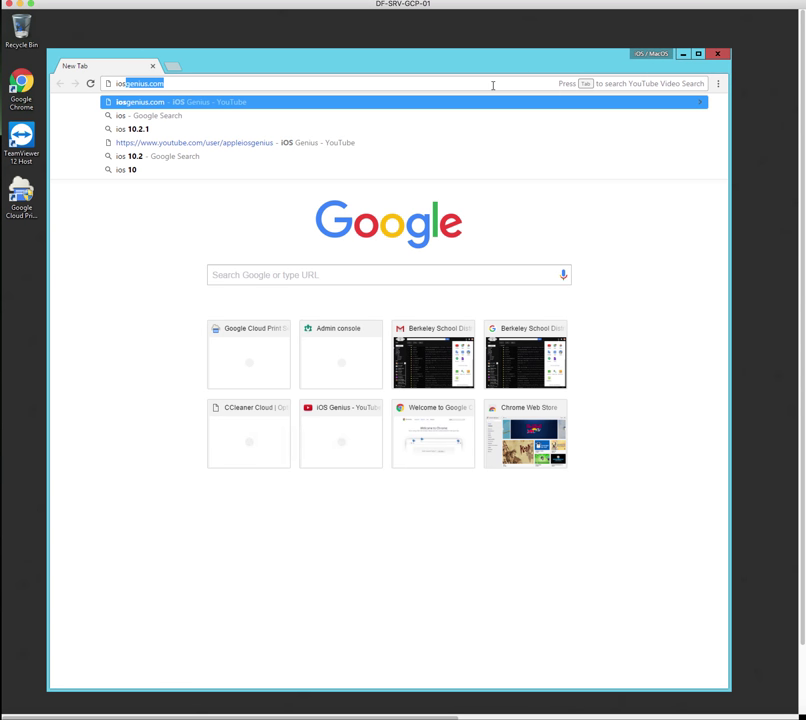
{"action": "type", "text": "ge"}
{"action": "key", "text": "Return"}
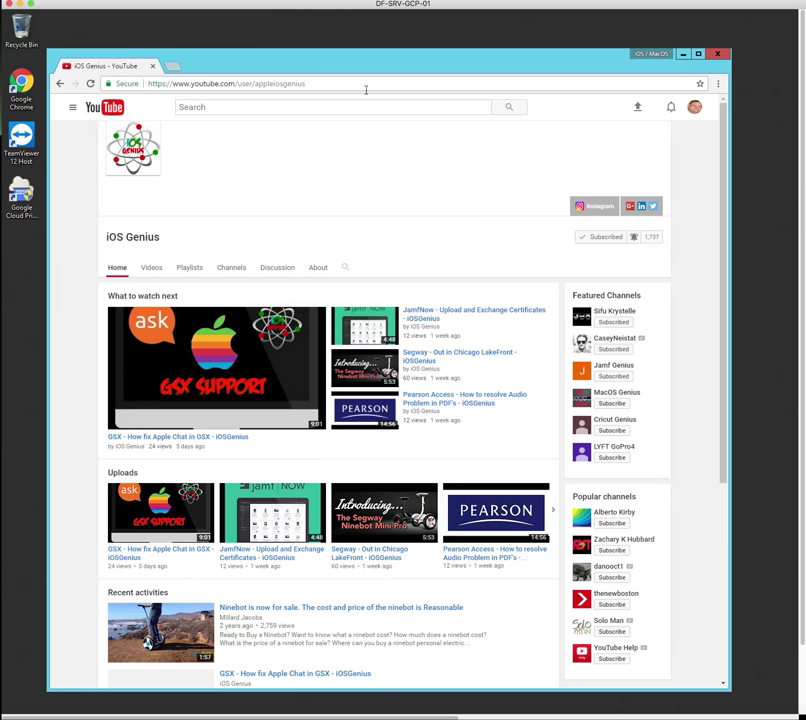
Print the 2-page iOS Genius page with Testprinter under Google Cloud Print as the destination
{"action": "left_click", "coordinate": [718, 84]}
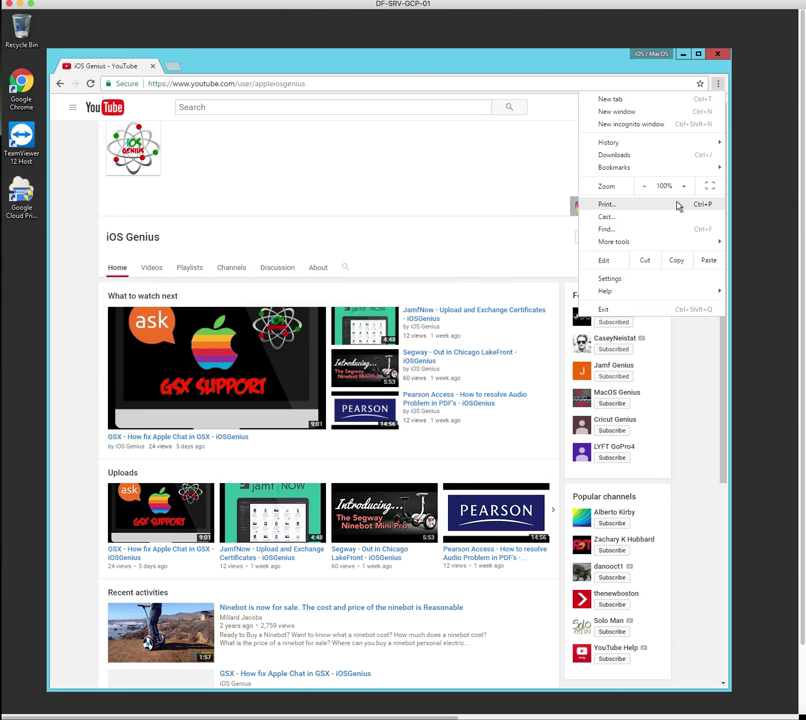
{"action": "left_click", "coordinate": [632, 206]}
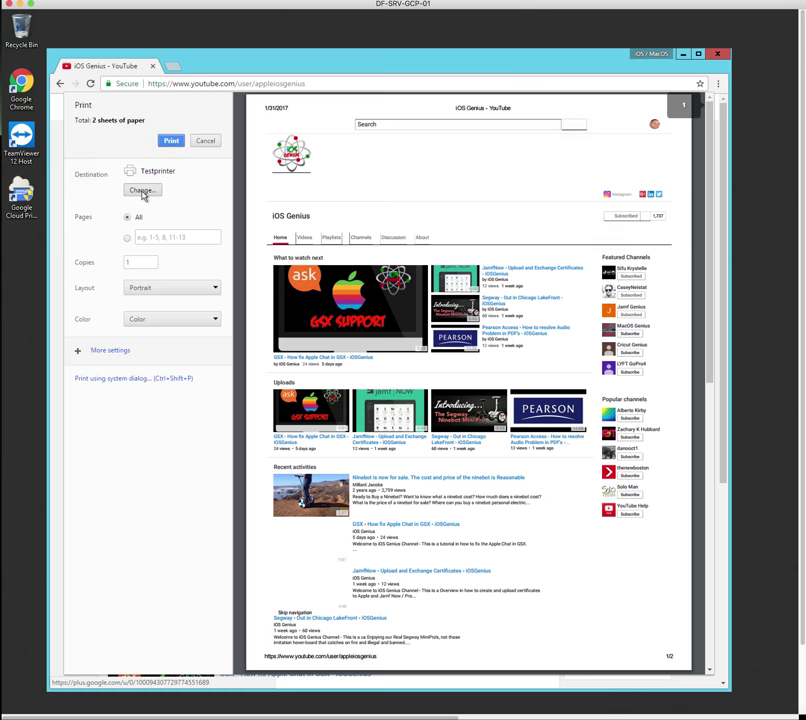
{"action": "left_click", "coordinate": [142, 191]}
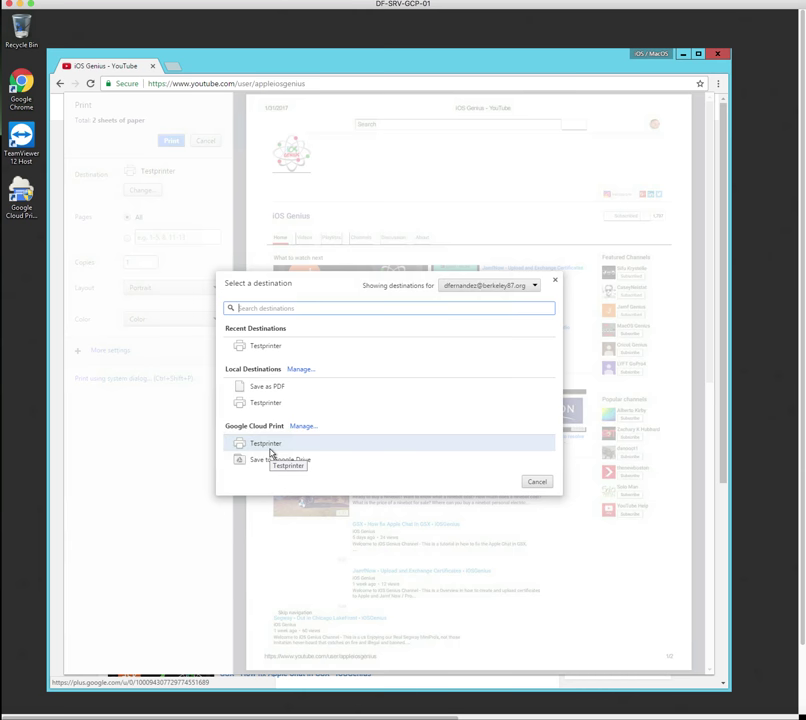
{"action": "left_click", "coordinate": [266, 446]}
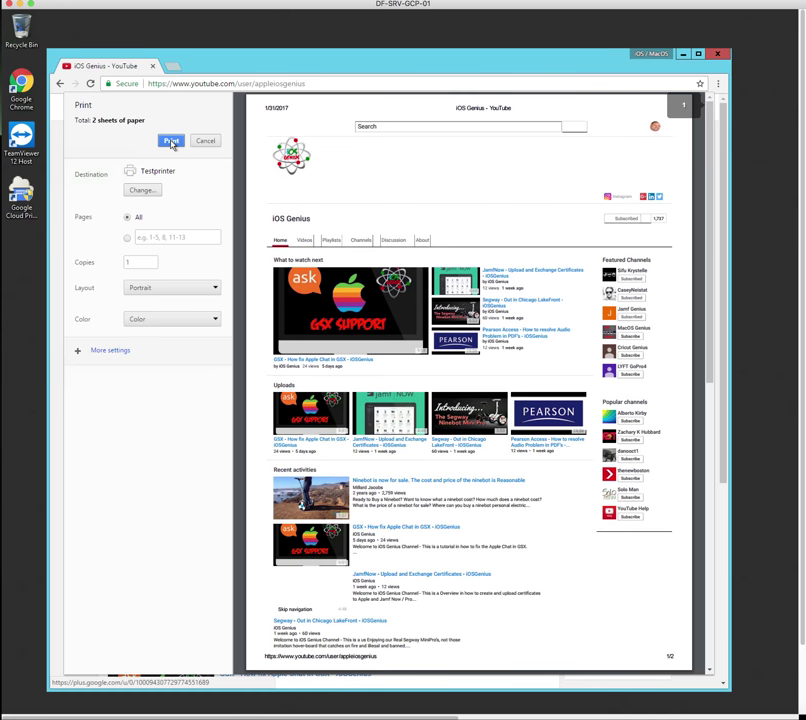
{"action": "left_click", "coordinate": [171, 142]}
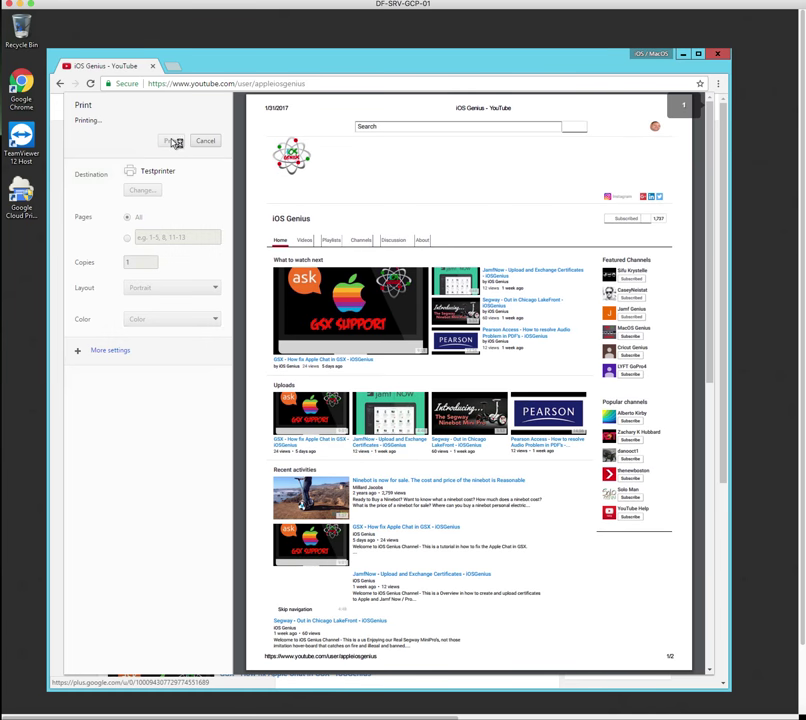